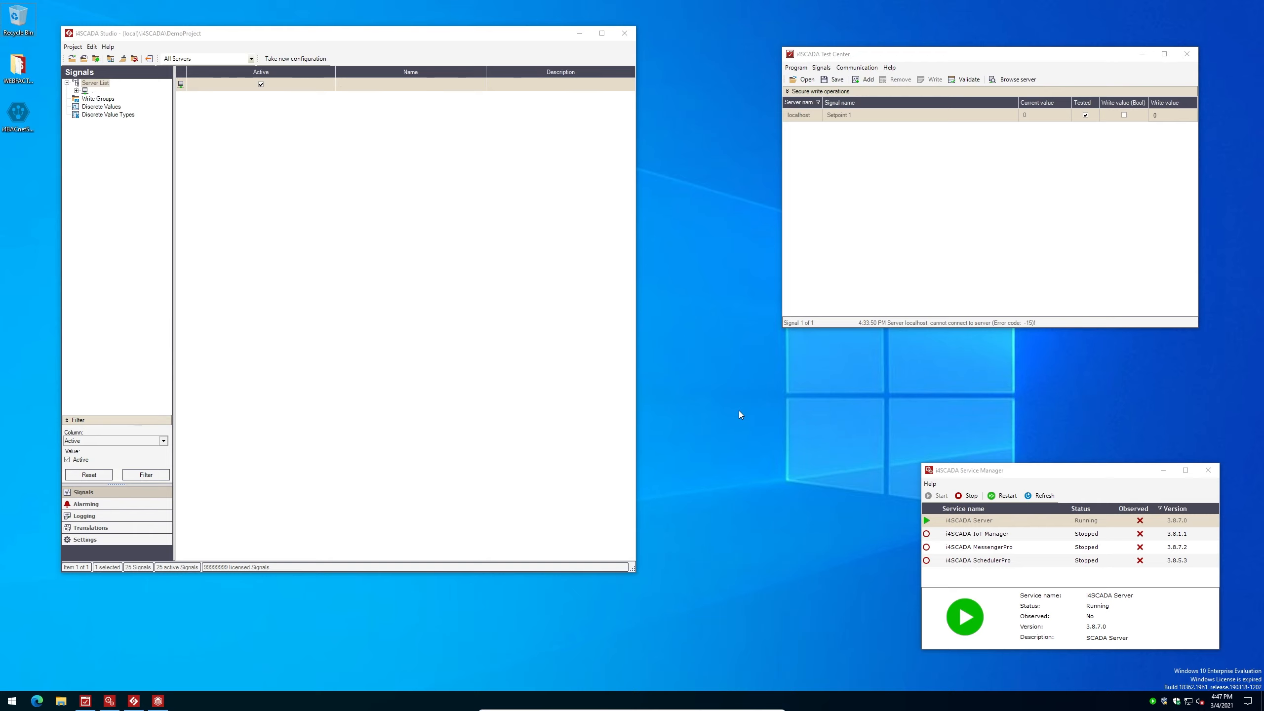
Open the User Manager's Project authorizations list from Settings
{"action": "left_click", "coordinate": [98, 540]}
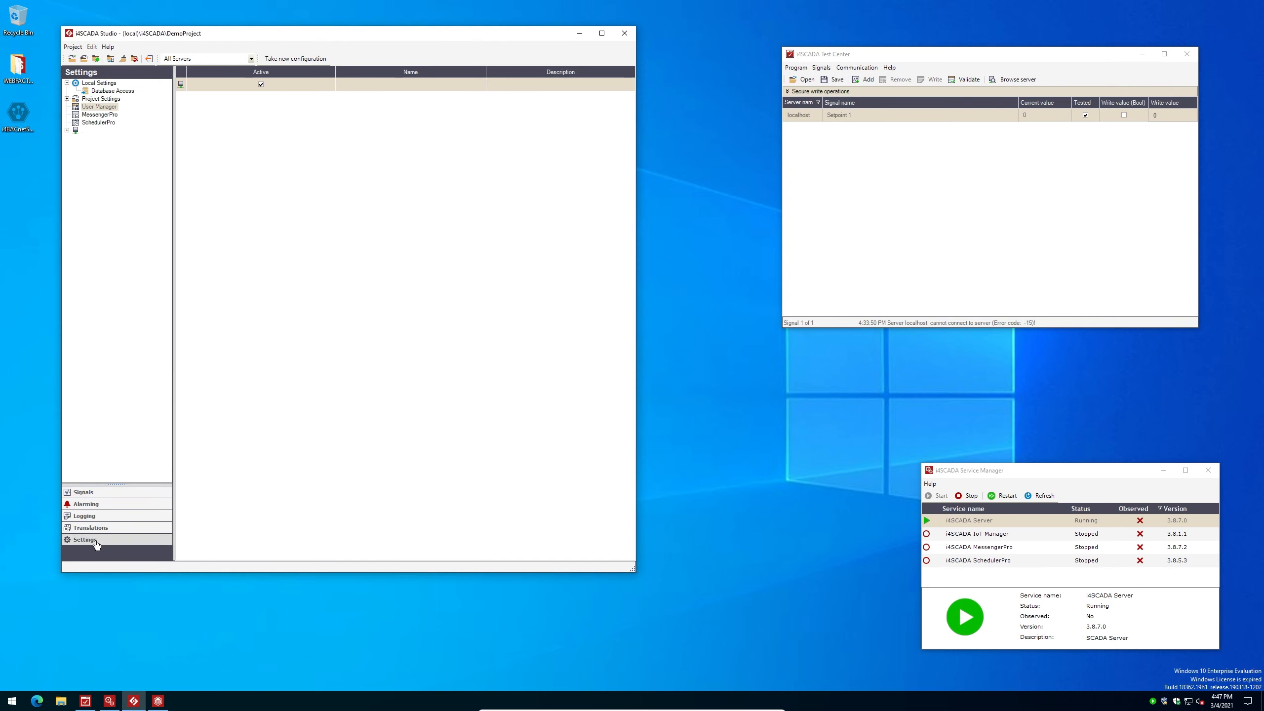
{"action": "left_click", "coordinate": [102, 107]}
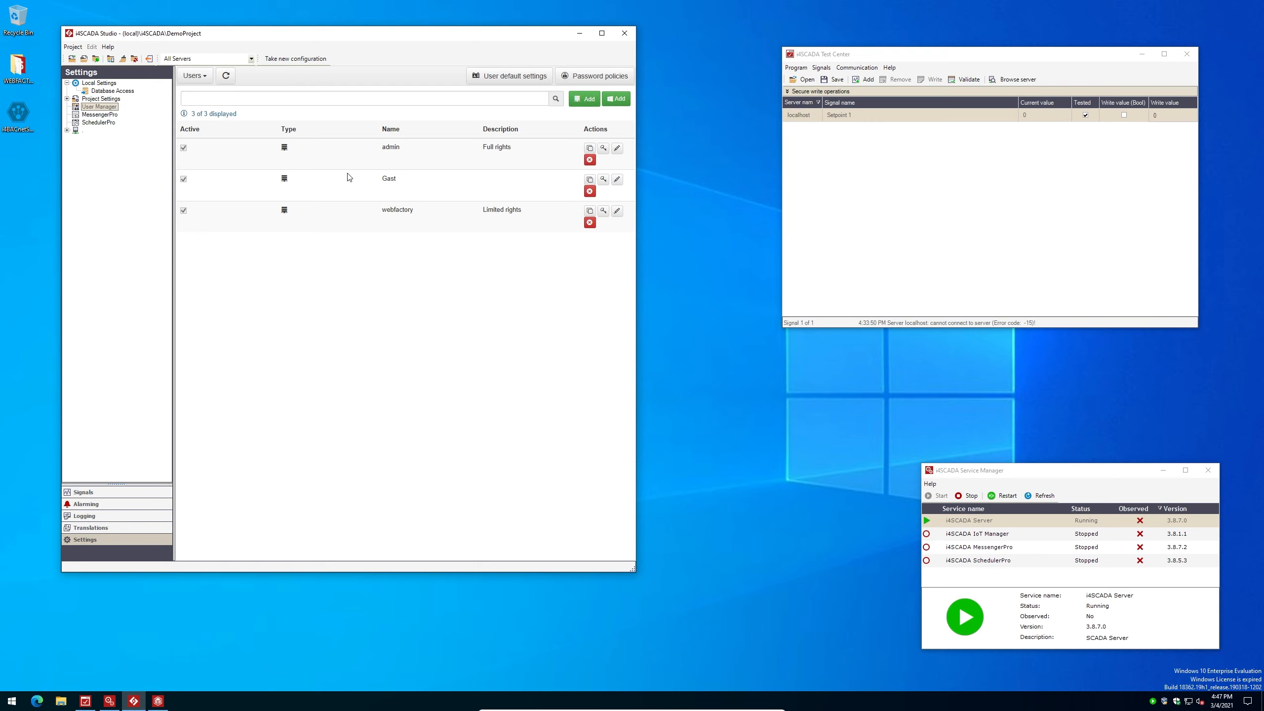
{"action": "left_click", "coordinate": [197, 79]}
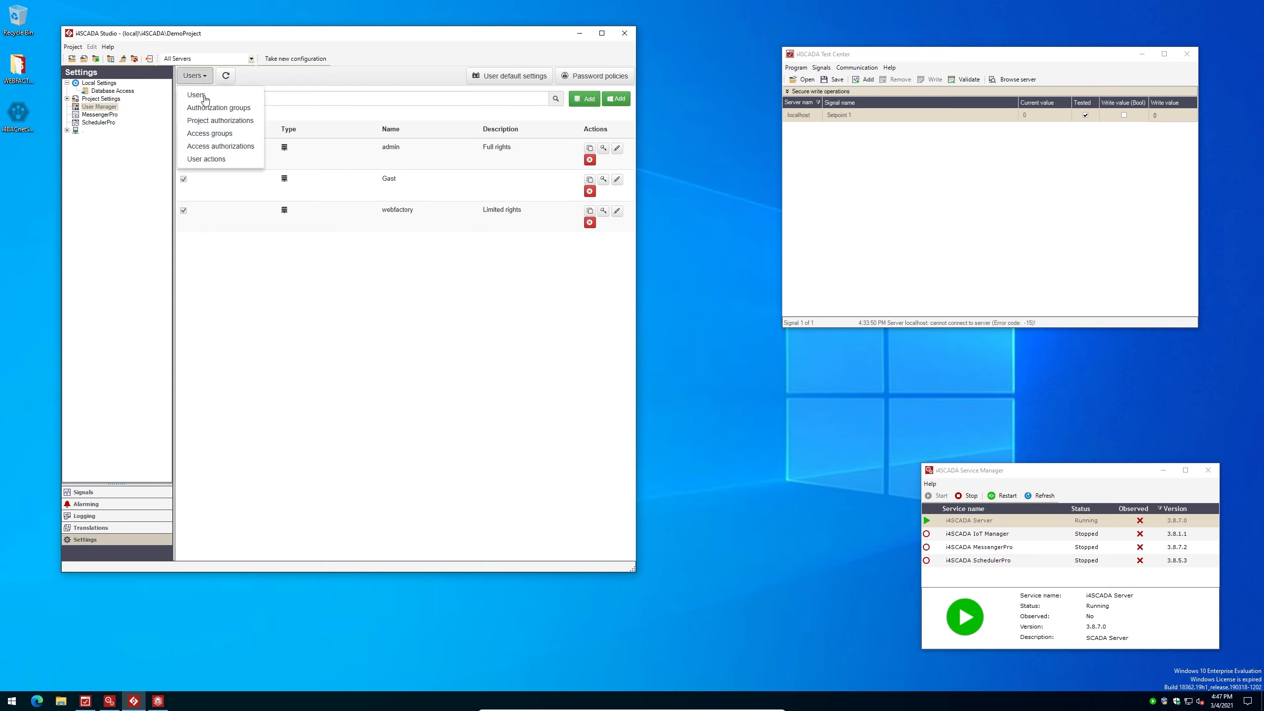
{"action": "left_click", "coordinate": [211, 121]}
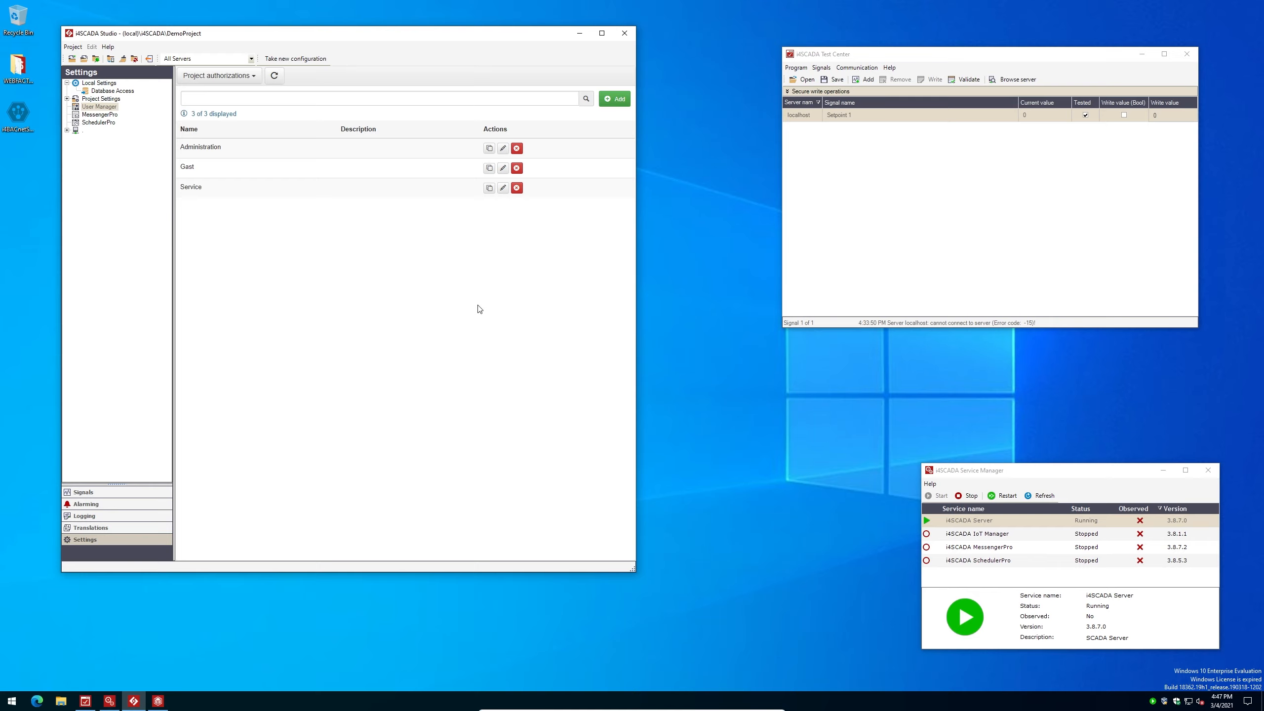
Add project authorization 'Privileged' with description 'Demonstrate SE Security' and save it
{"action": "left_click", "coordinate": [618, 102]}
{"action": "type", "text": "Privileged"}
{"action": "left_click", "coordinate": [446, 331]}
{"action": "type", "text": "Demonstrate SE Security"}
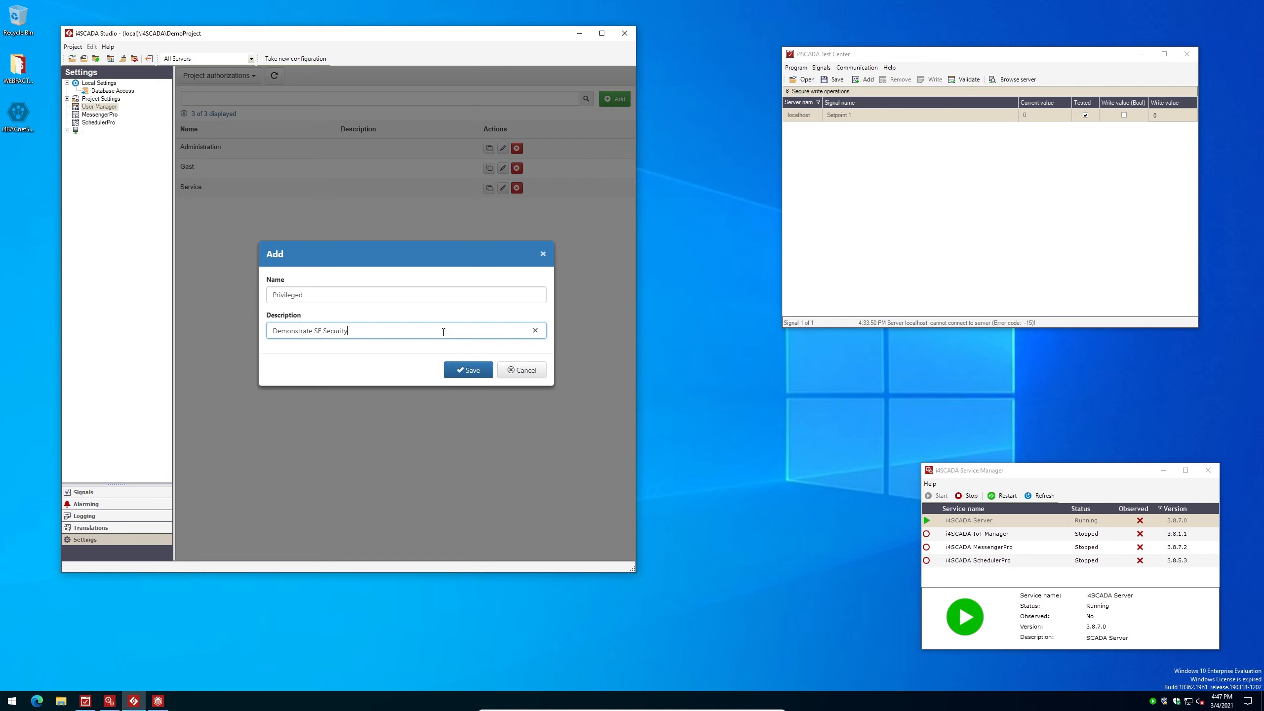
{"action": "left_click", "coordinate": [462, 368]}
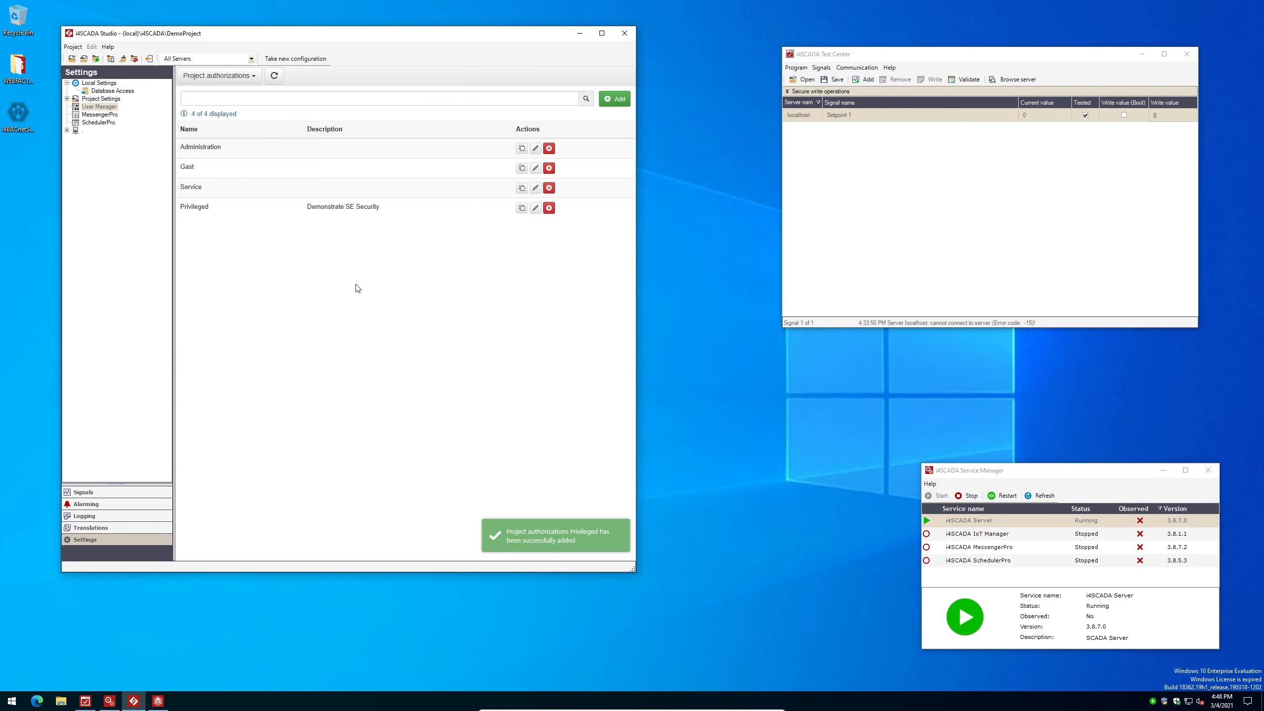
{"action": "left_click", "coordinate": [213, 77]}
Add an authorization group named 'Visualizations' and save it
{"action": "left_click", "coordinate": [214, 108]}
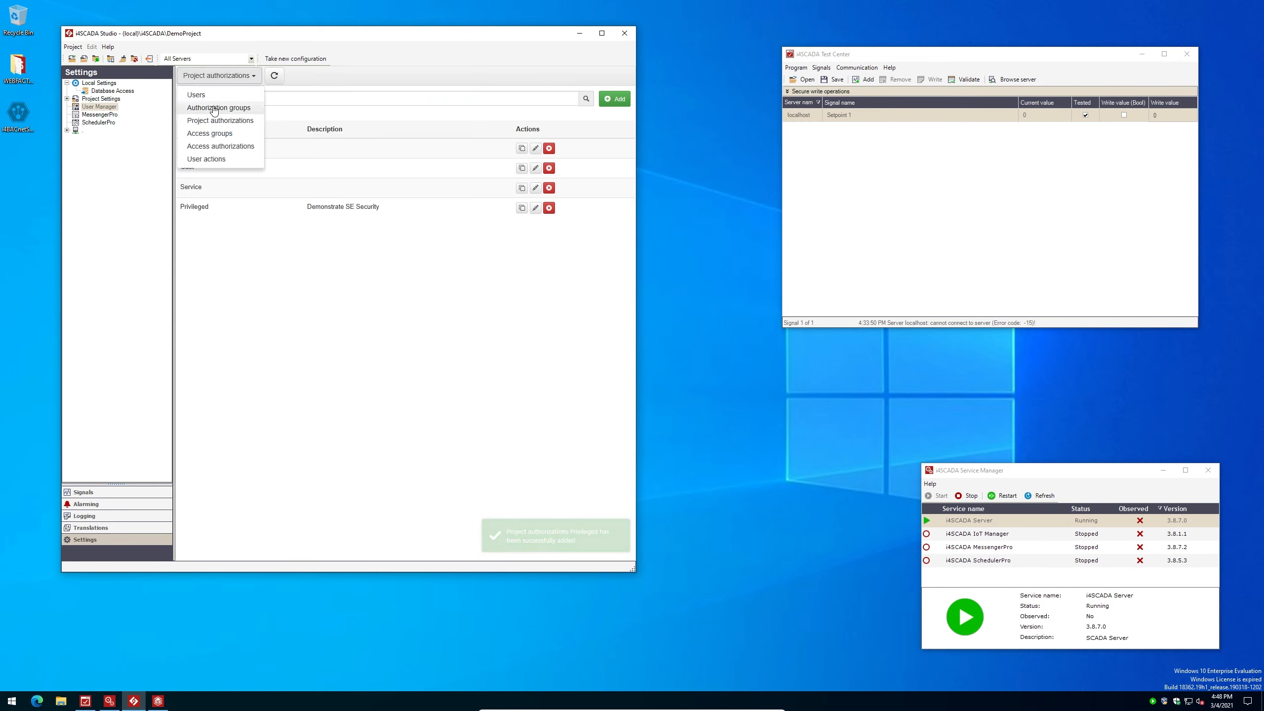
{"action": "left_click", "coordinate": [618, 99]}
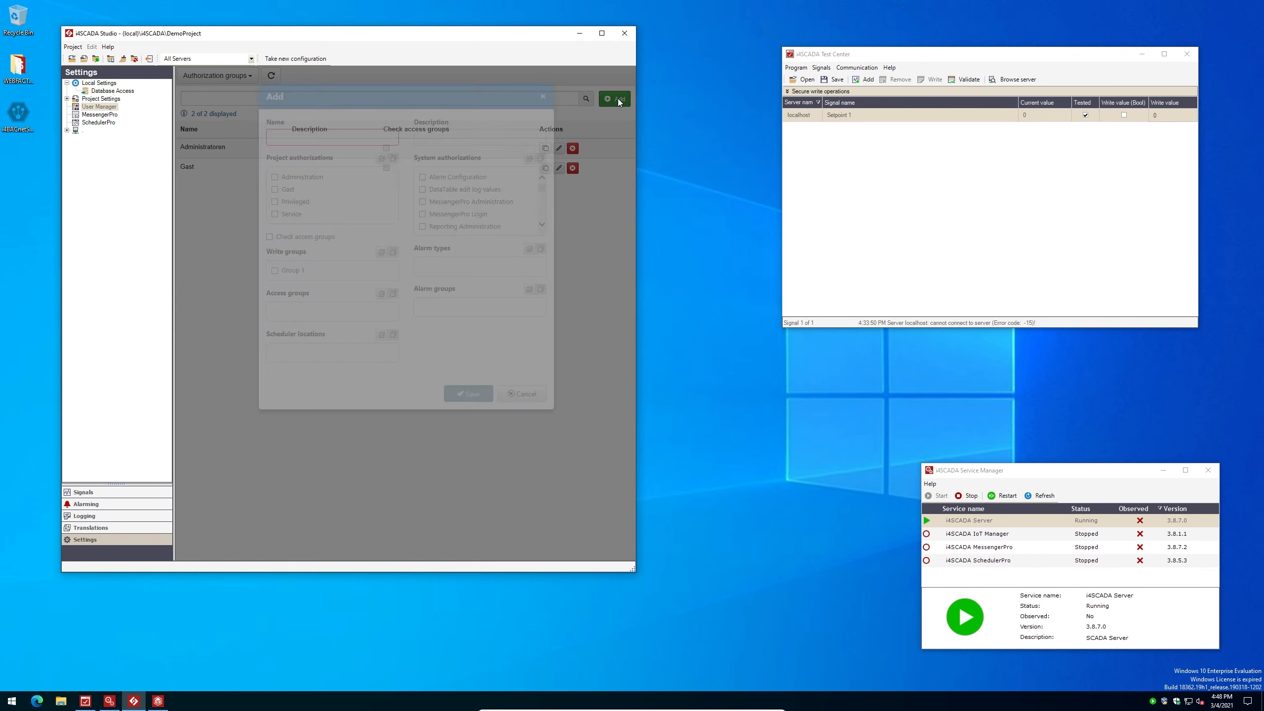
{"action": "left_click", "coordinate": [345, 192]}
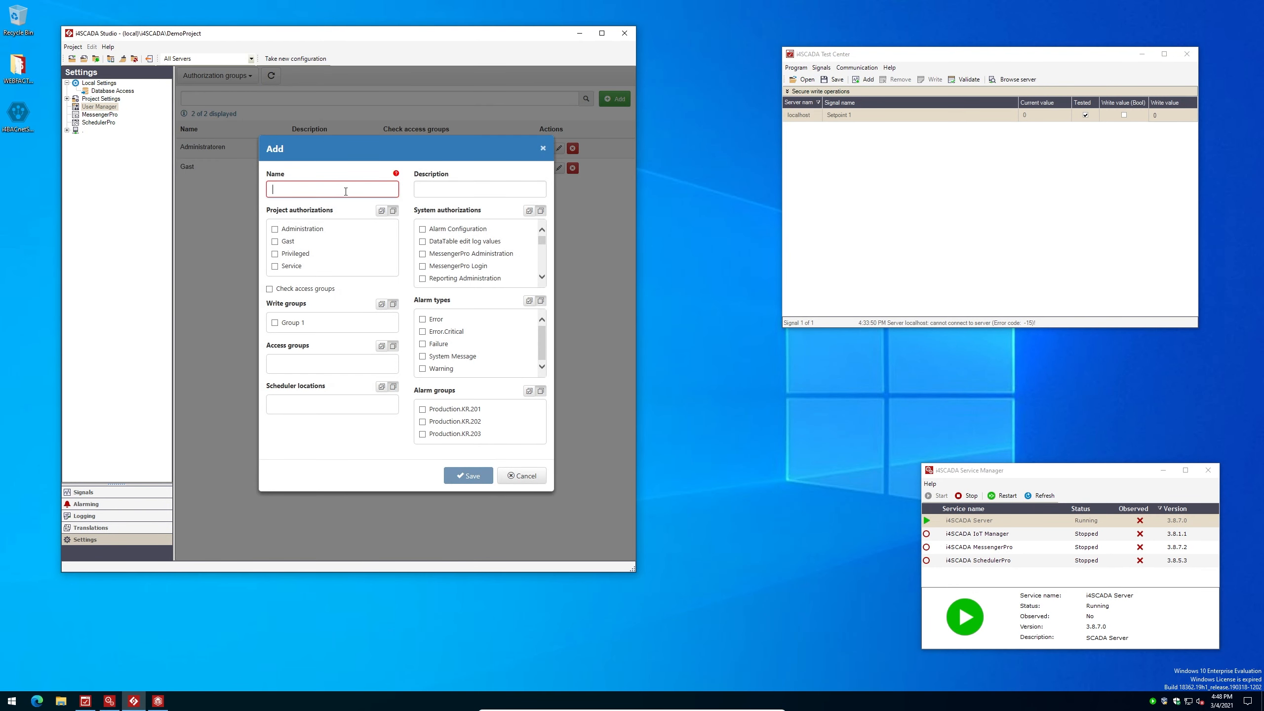
{"action": "type", "text": "Visualizations"}
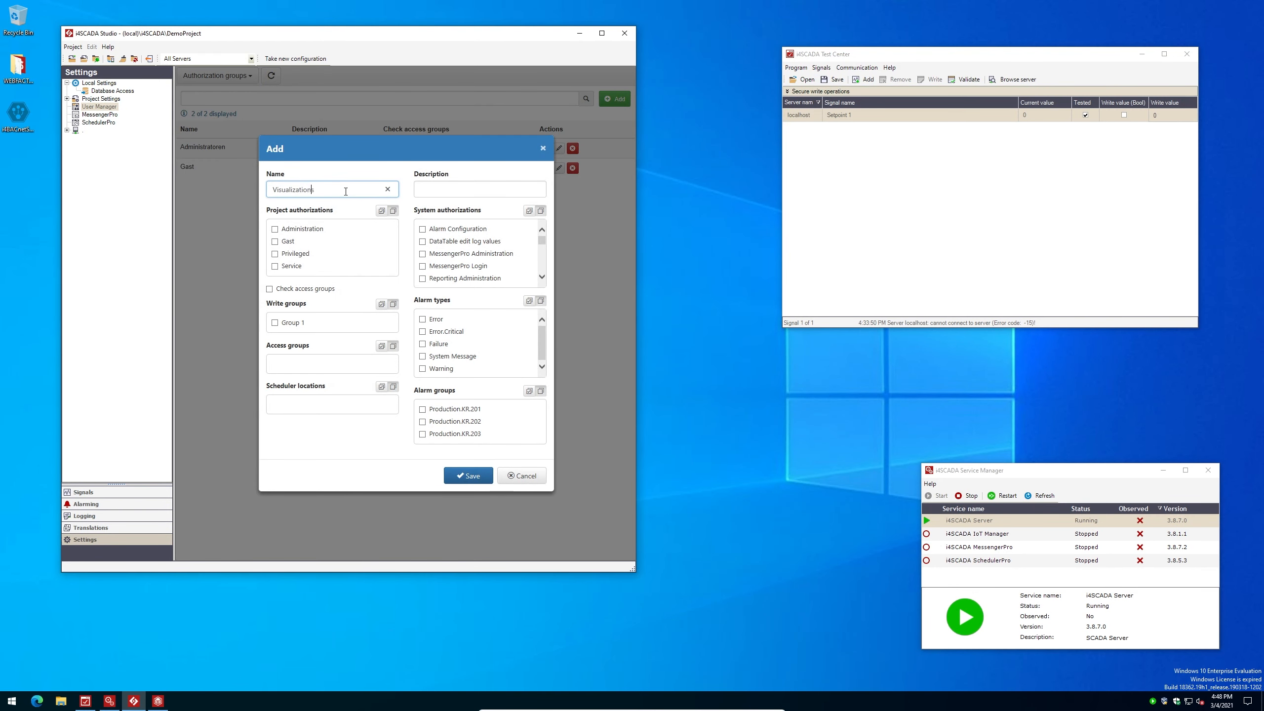
{"action": "left_click", "coordinate": [468, 475]}
{"action": "left_click", "coordinate": [208, 75]}
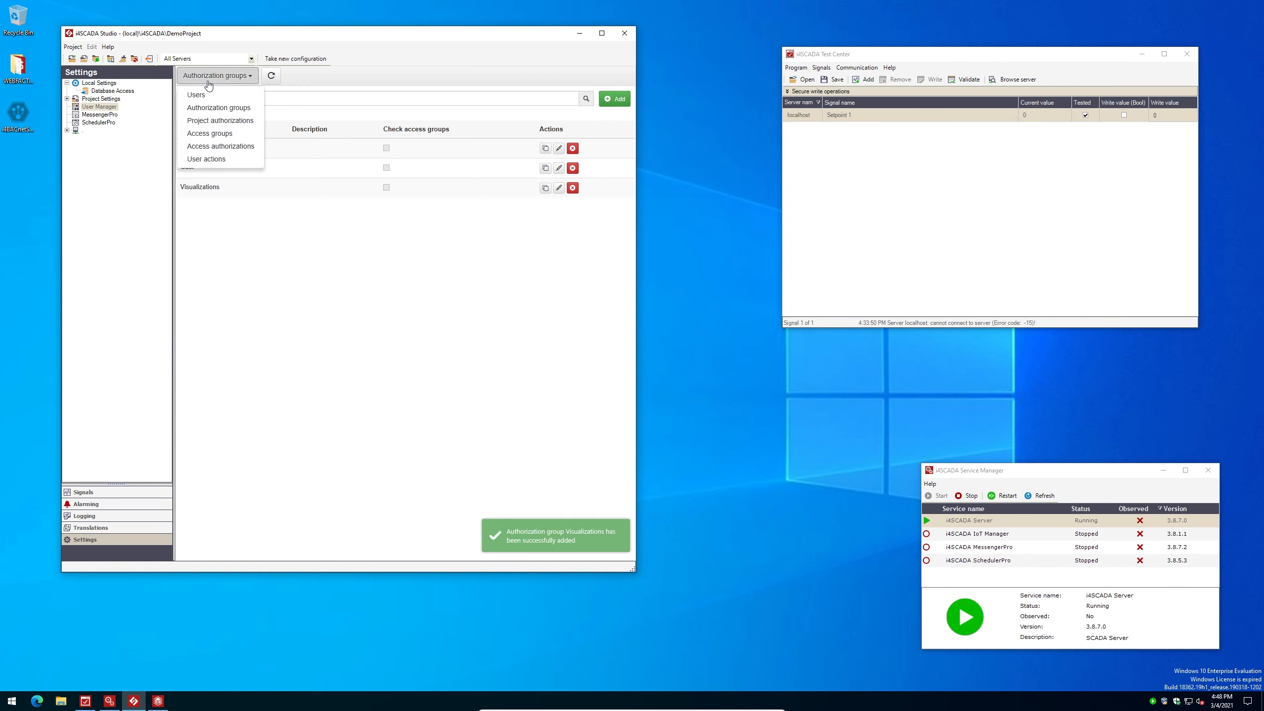
Add a first user with a name and a confirmed password
{"action": "left_click", "coordinate": [208, 91]}
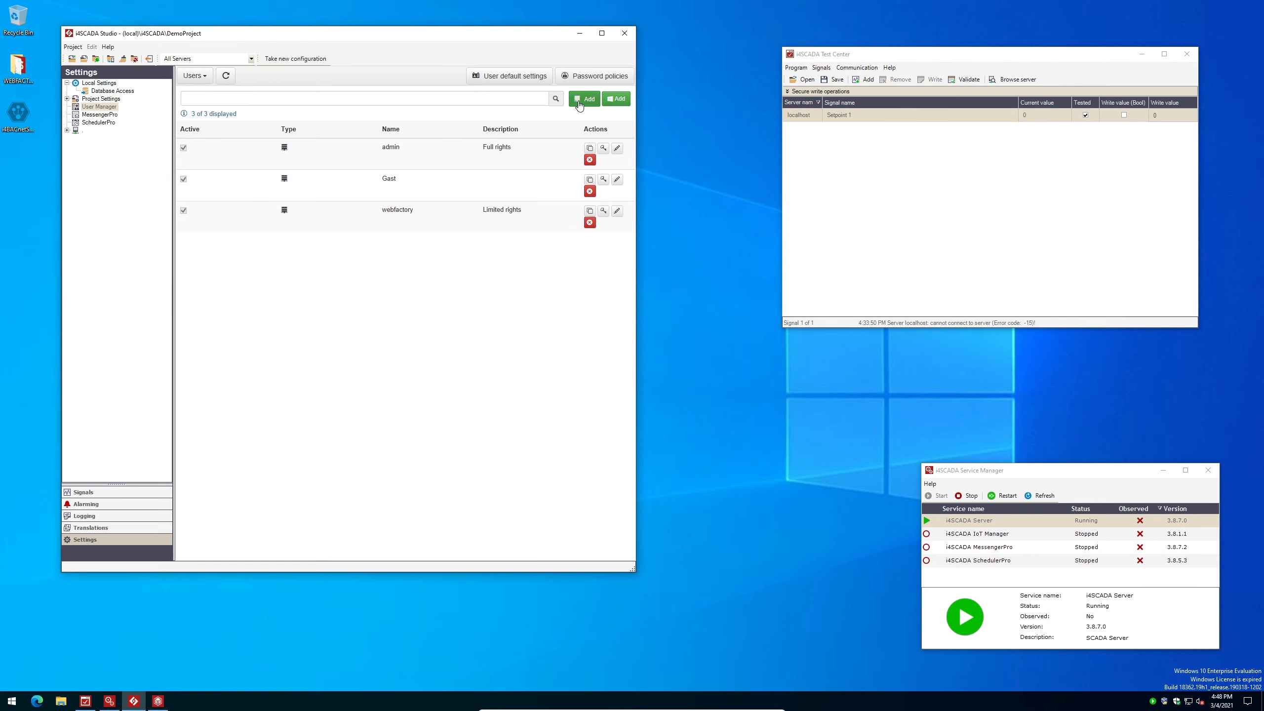
{"action": "left_click", "coordinate": [580, 100]}
{"action": "left_click", "coordinate": [357, 187]}
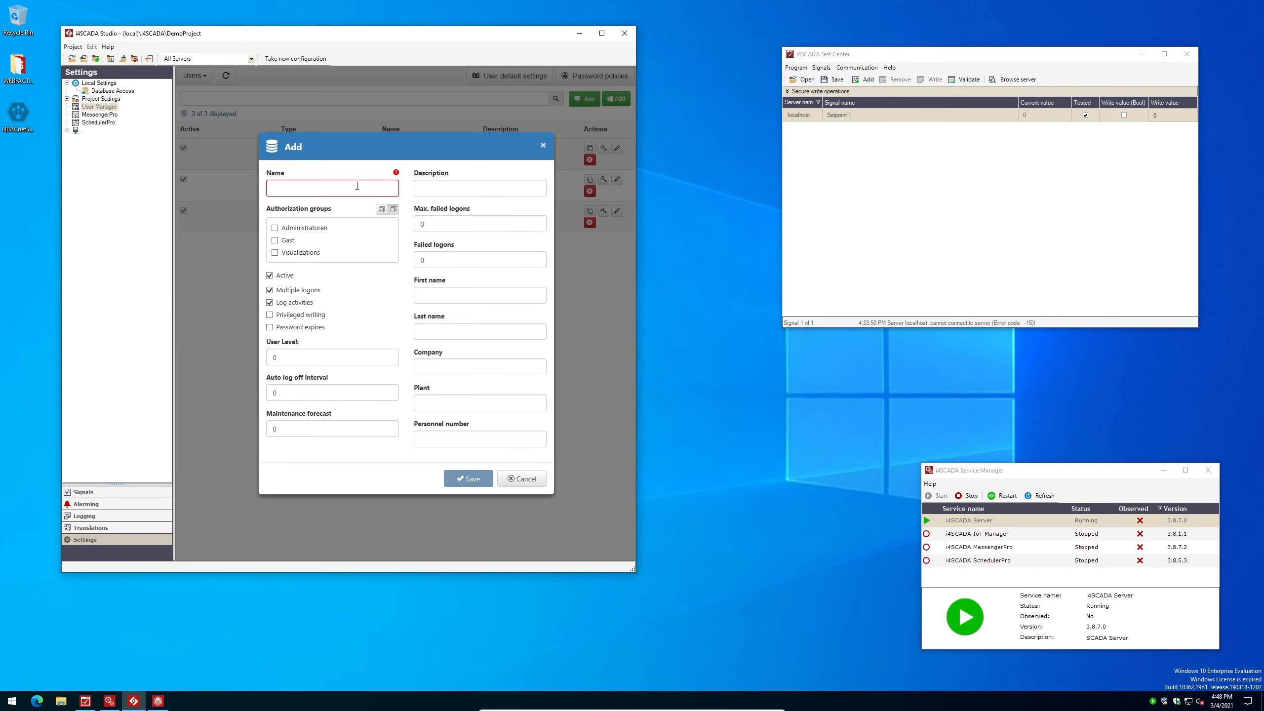
{"action": "type", "text": "Dave"}
{"action": "left_click", "coordinate": [467, 478]}
{"action": "left_click", "coordinate": [328, 294]}
{"action": "type", "text": "123"}
{"action": "left_click", "coordinate": [327, 330]}
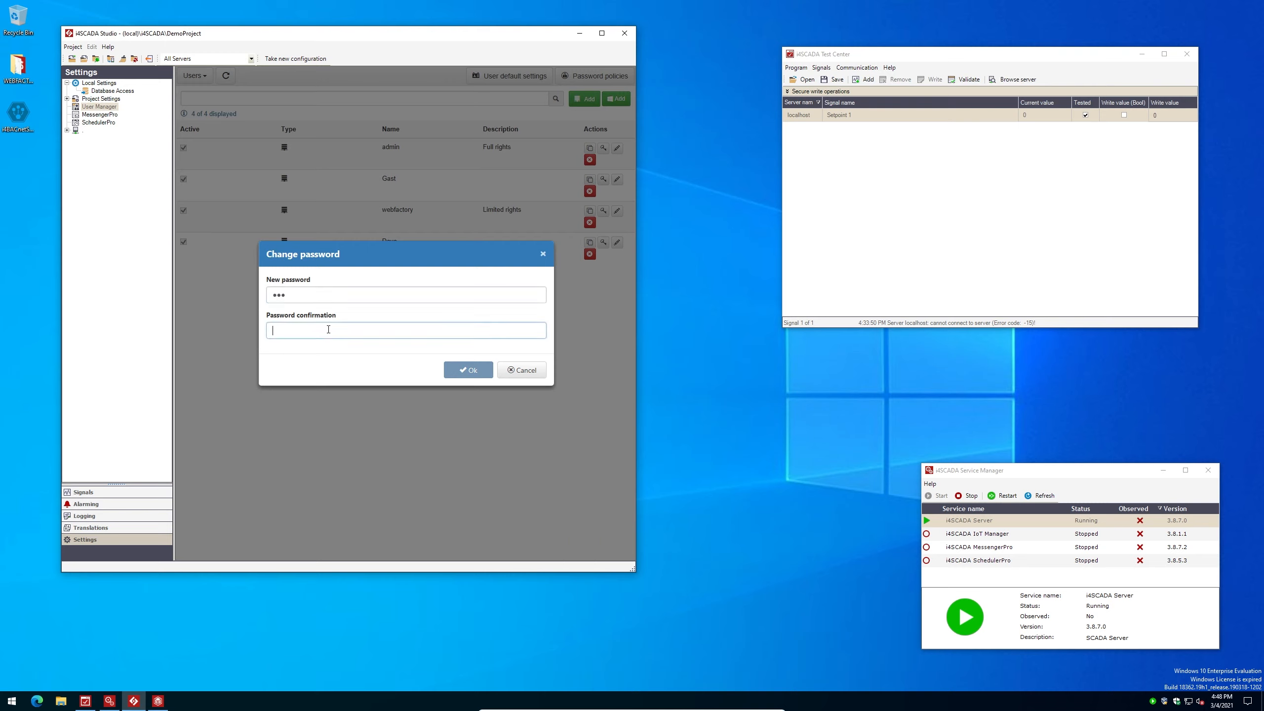
{"action": "type", "text": "123"}
{"action": "left_click", "coordinate": [457, 370]}
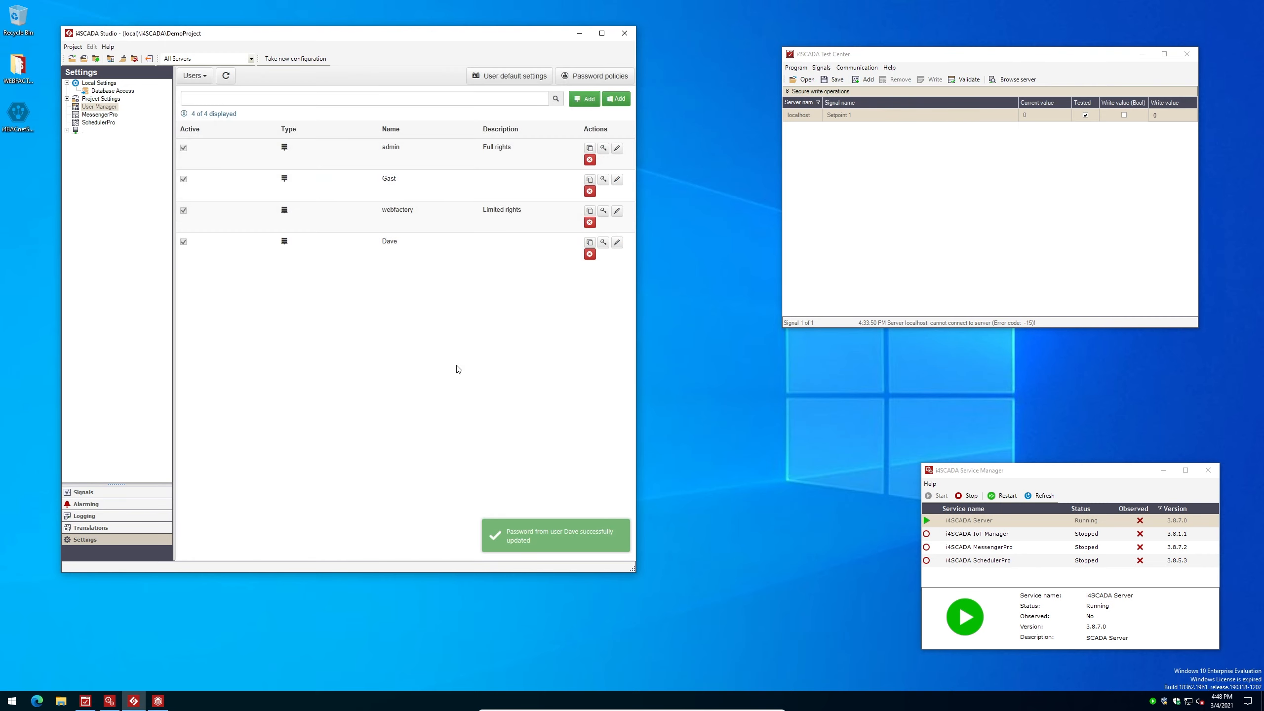
Add a second user in the Visualizations group with a confirmed password
{"action": "left_click", "coordinate": [585, 99]}
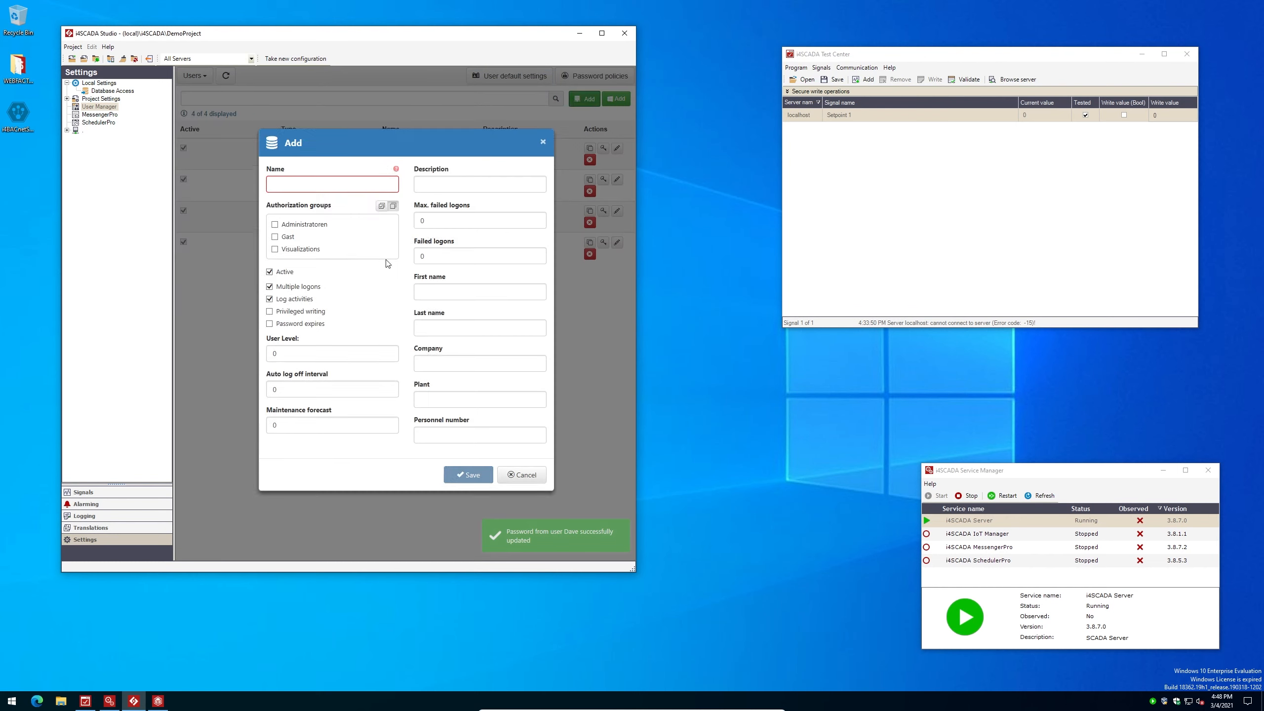
{"action": "left_click", "coordinate": [311, 185]}
{"action": "type", "text": "Donna"}
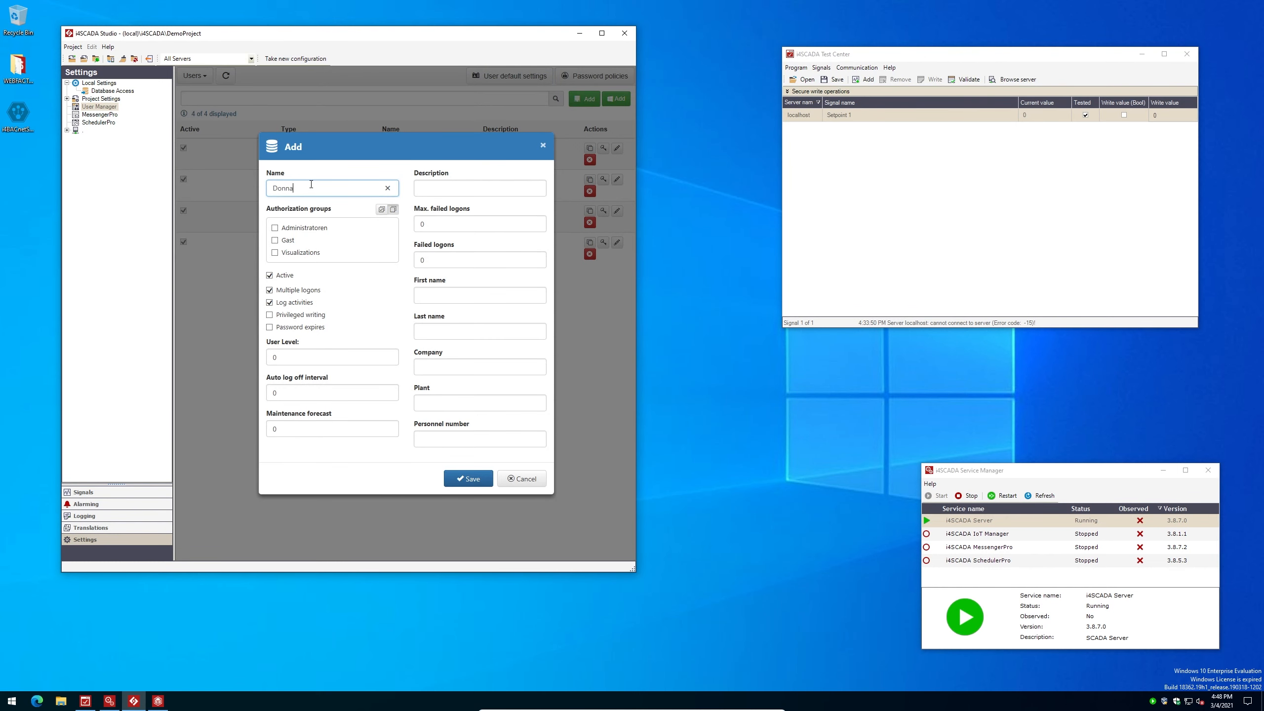
{"action": "left_click", "coordinate": [275, 254]}
{"action": "left_click", "coordinate": [468, 478]}
{"action": "left_click", "coordinate": [603, 274]}
{"action": "left_click", "coordinate": [311, 295]}
{"action": "type", "text": "••••"}
{"action": "left_click", "coordinate": [311, 331]}
{"action": "type", "text": "••••"}
{"action": "left_click", "coordinate": [474, 371]}
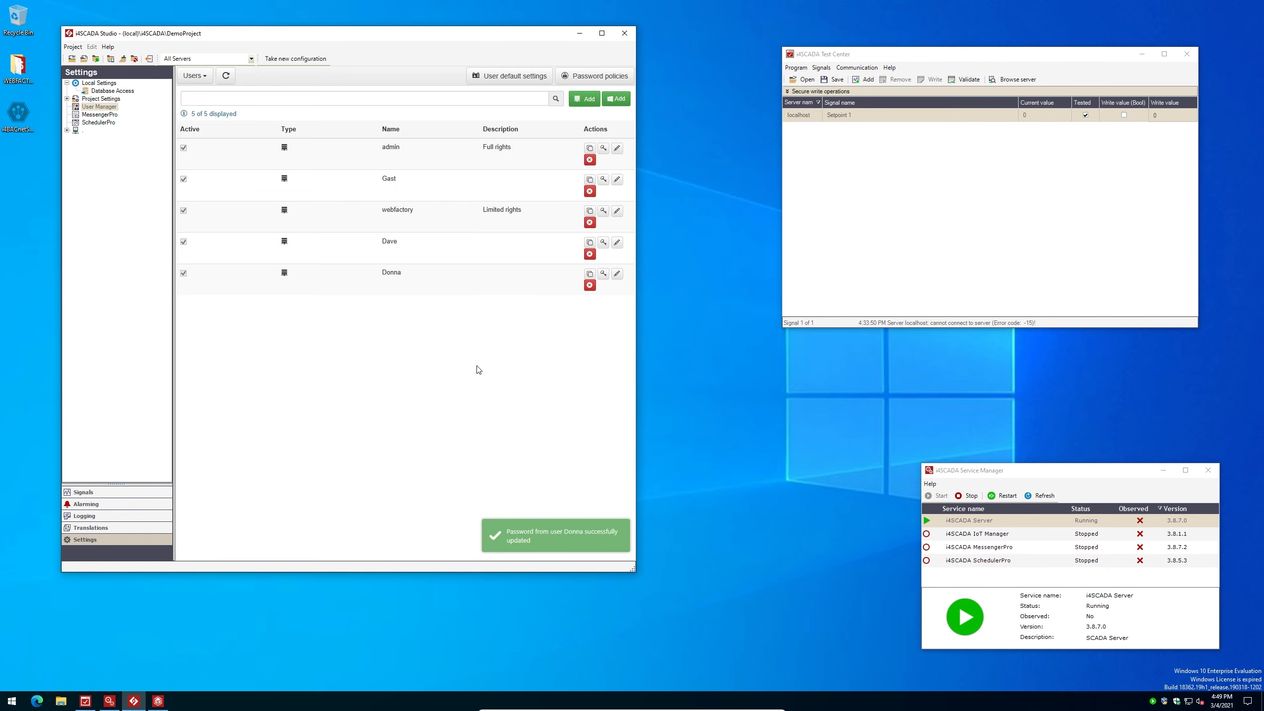
{"action": "left_click", "coordinate": [158, 701]}
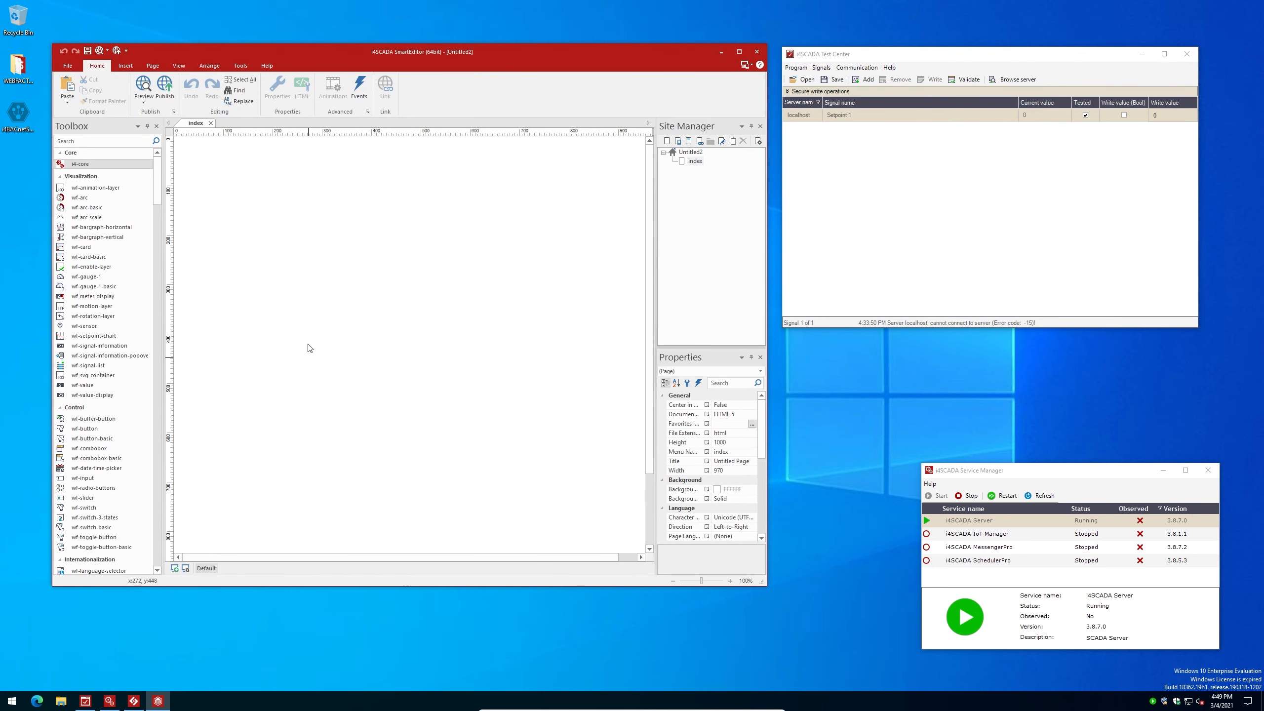
Place an i4-core component and a wf-user-login control at the index page's top-left
{"action": "left_click_drag", "start_coordinate": [84, 164], "coordinate": [227, 476]}
{"action": "left_click", "coordinate": [101, 141]}
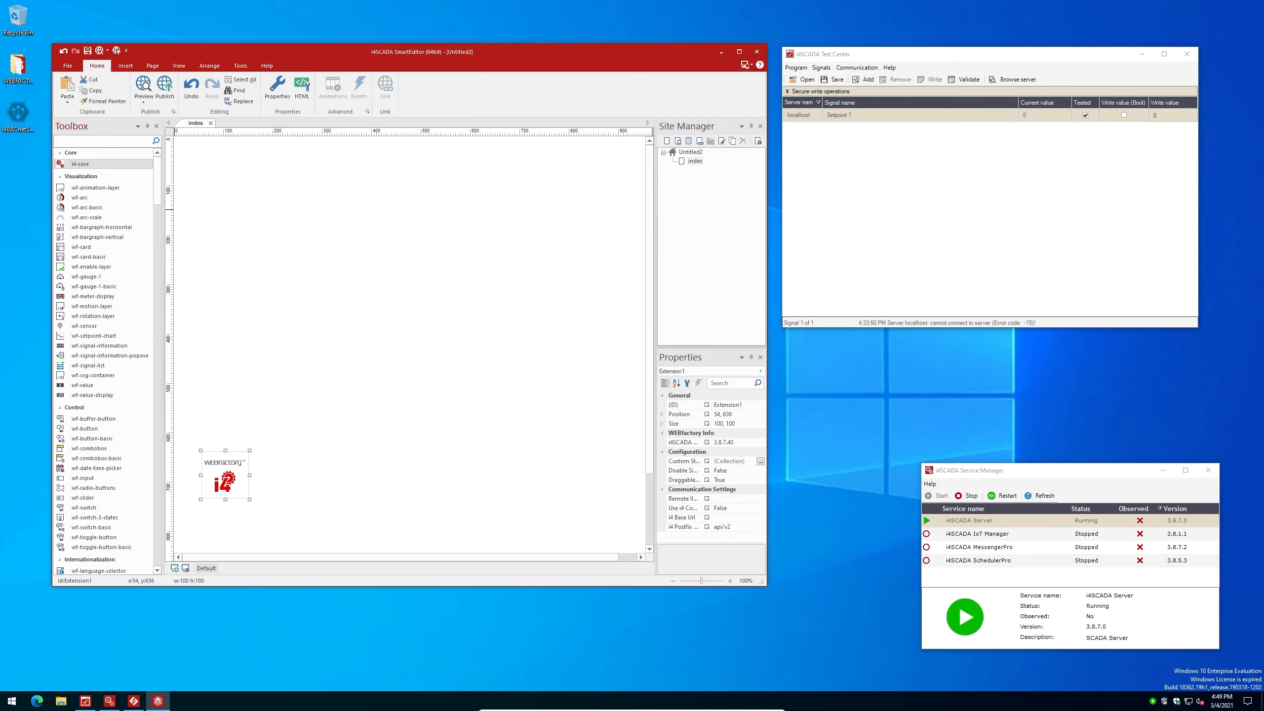
{"action": "type", "text": "login"}
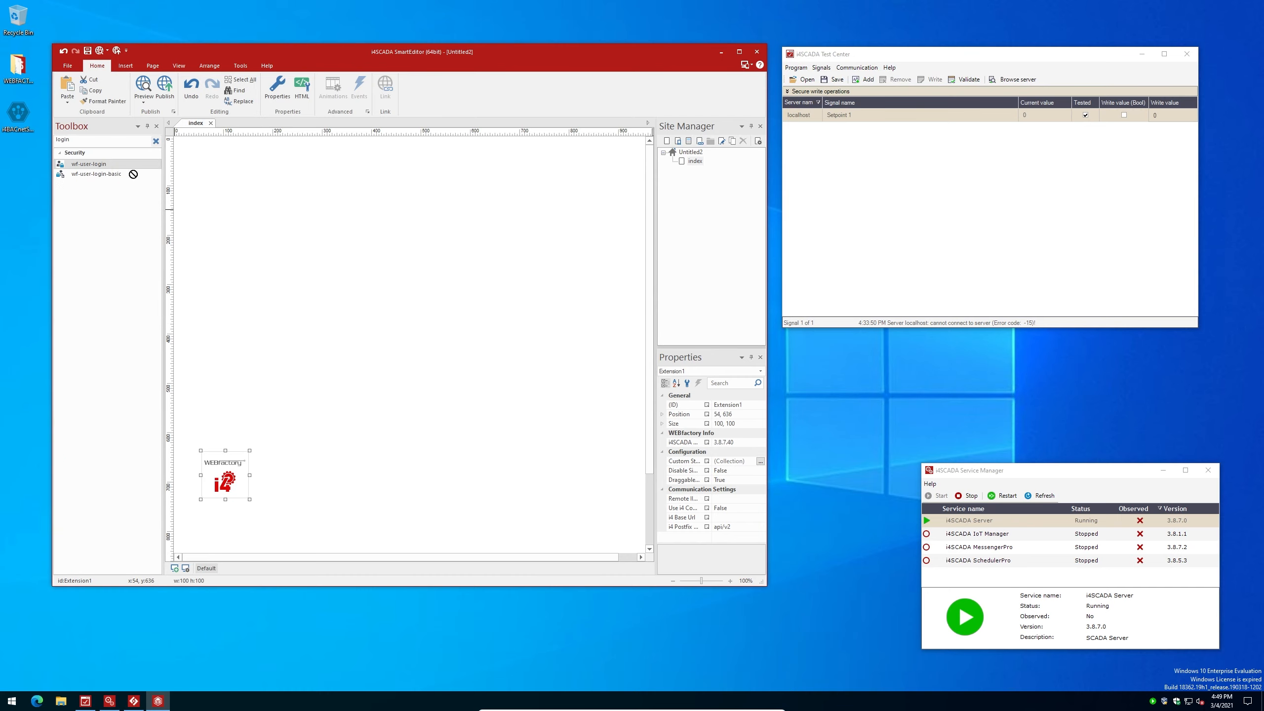
{"action": "left_click_drag", "start_coordinate": [132, 174], "coordinate": [254, 191]}
{"action": "left_click_drag", "start_coordinate": [278, 217], "coordinate": [282, 169]}
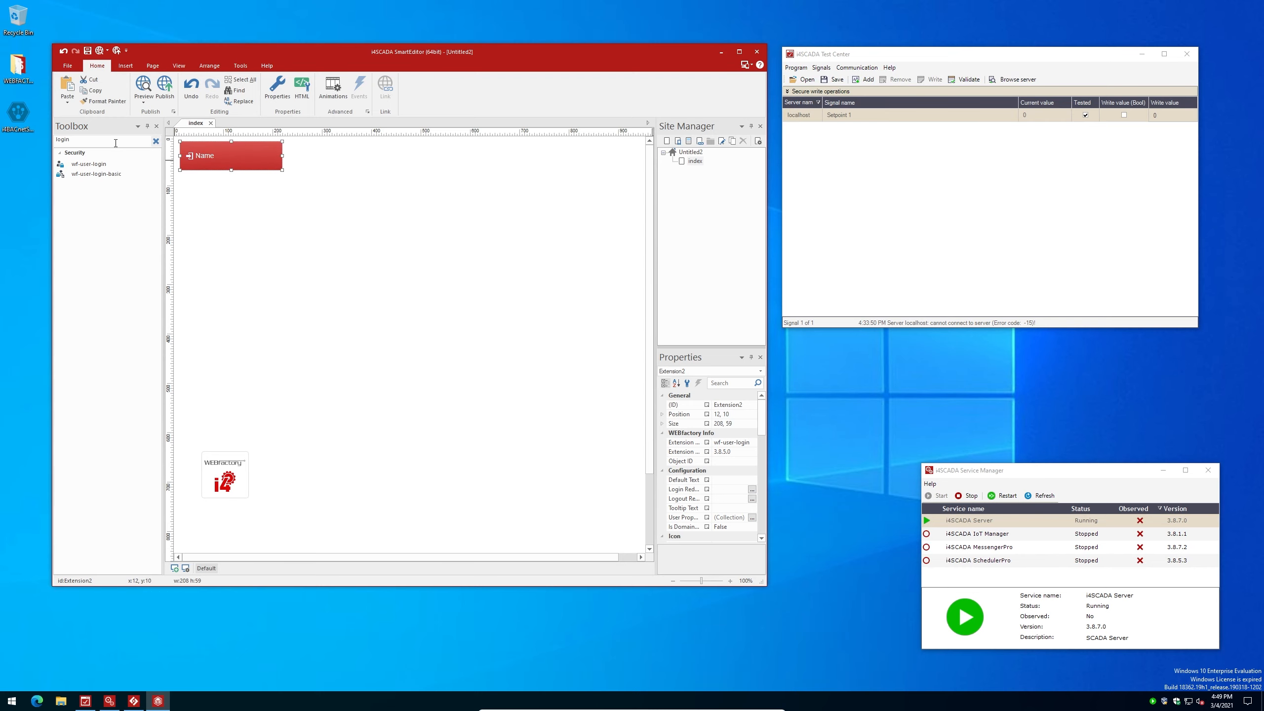
Add a wf-button beside the login component and widen it
{"action": "left_click", "coordinate": [155, 140]}
{"action": "type", "text": "button"}
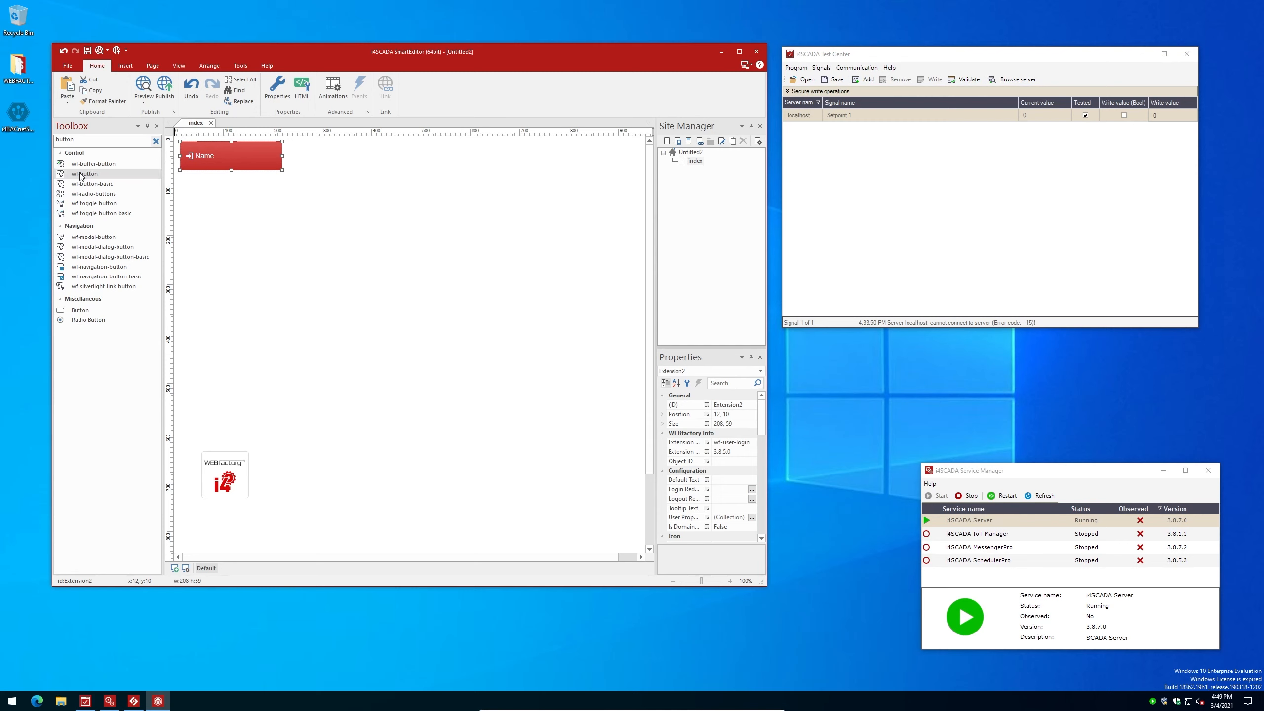
{"action": "left_click_drag", "start_coordinate": [85, 174], "coordinate": [311, 151]}
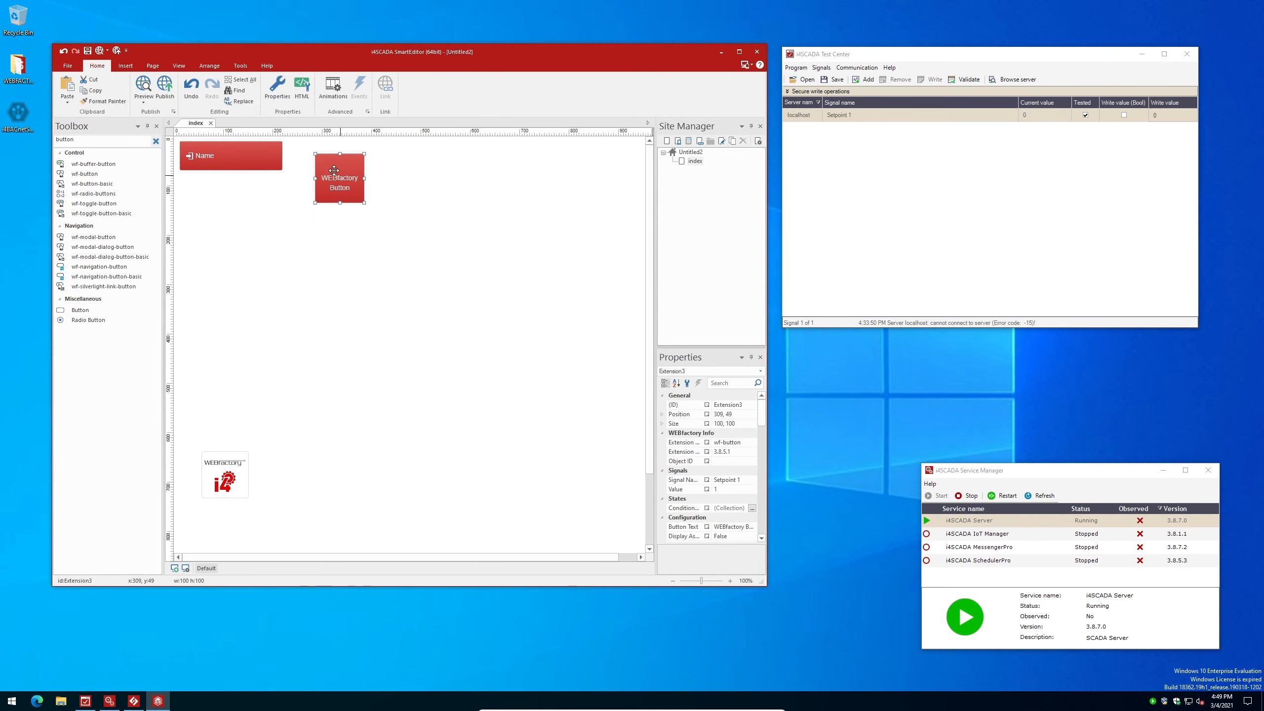
{"action": "left_click_drag", "start_coordinate": [356, 192], "coordinate": [420, 170]}
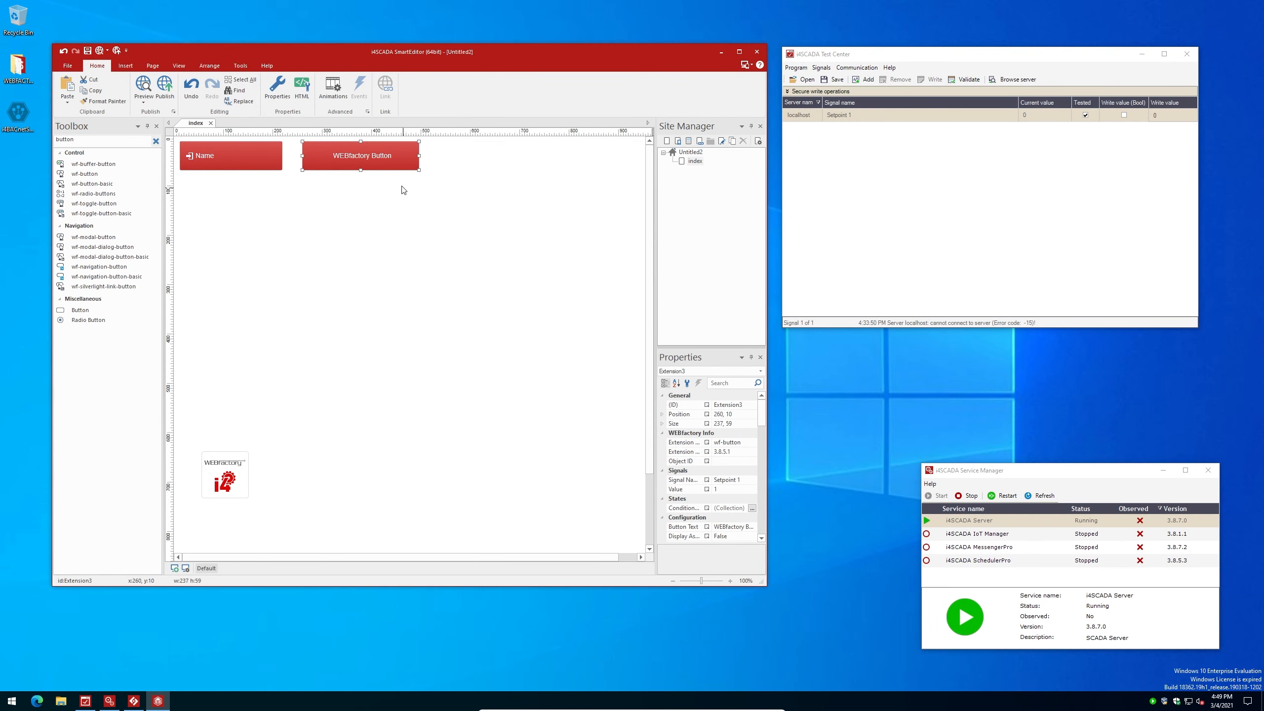
{"action": "double_click", "coordinate": [378, 159]}
Label it 'Unsecured Button' and give a copy the Privileged project authorization
{"action": "double_click", "coordinate": [426, 324]}
{"action": "type", "text": "Unsecured"}
{"action": "left_click", "coordinate": [417, 424]}
{"action": "double_click", "coordinate": [378, 186]}
{"action": "scroll", "coordinate": [458, 299], "scroll_direction": "down", "scroll_amount": 20}
{"action": "left_click", "coordinate": [457, 268]}
{"action": "type", "text": "Privileged"}
Set the copy's deny-access behaviour to Disable and relabel it 'Disabled Button'
{"action": "left_click", "coordinate": [483, 277]}
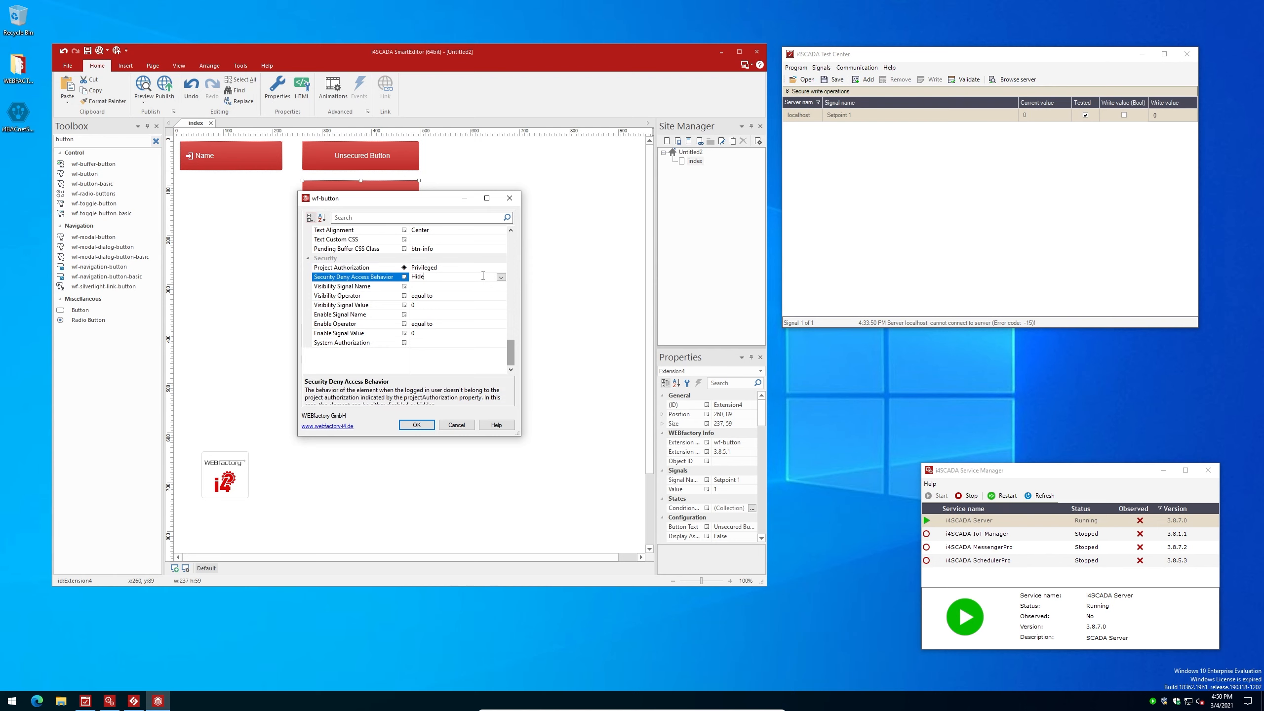
{"action": "left_click", "coordinate": [501, 277]}
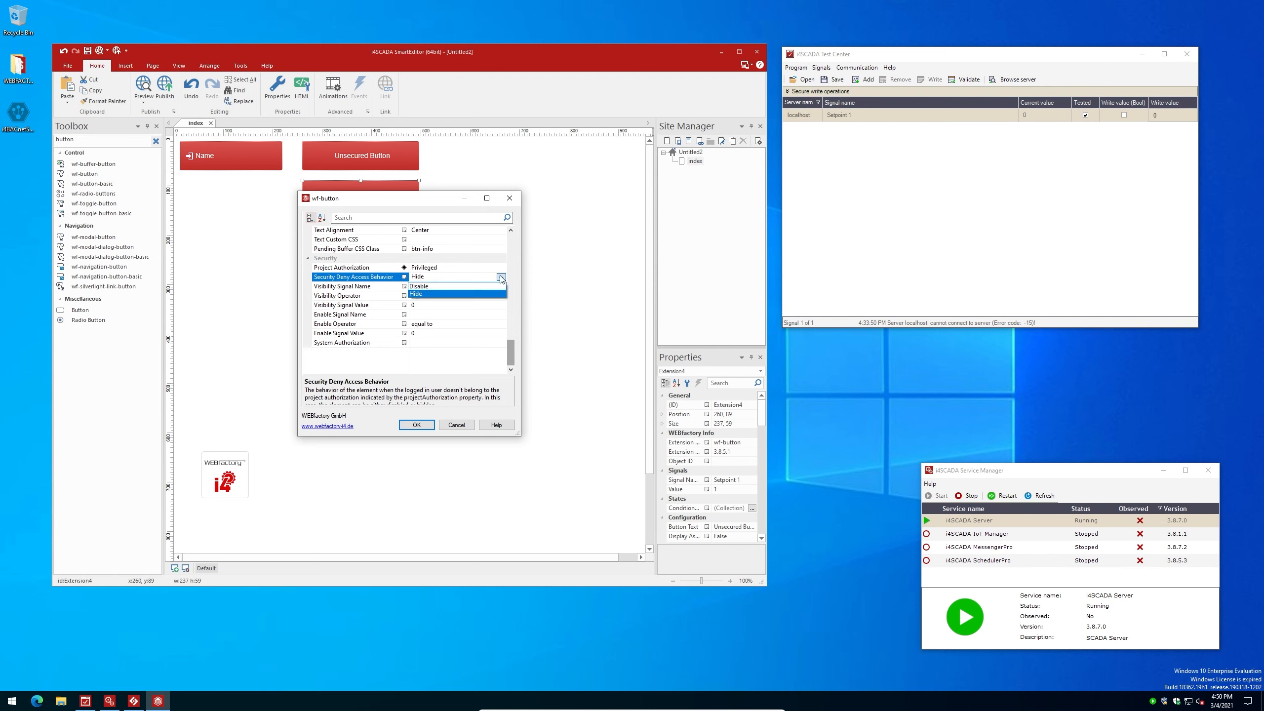
{"action": "left_click", "coordinate": [440, 286]}
{"action": "scroll", "coordinate": [455, 287], "scroll_direction": "up", "scroll_amount": 15}
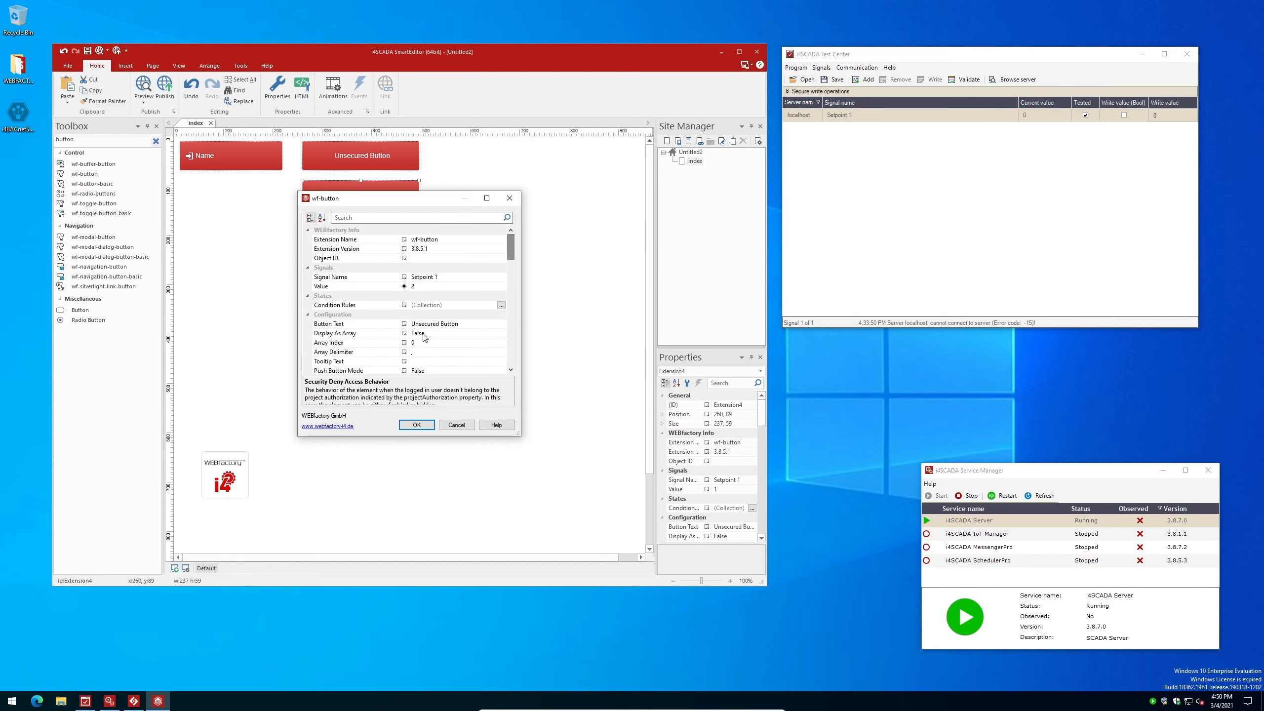
{"action": "left_click", "coordinate": [423, 323]}
{"action": "double_click", "coordinate": [426, 324]}
{"action": "type", "text": "Disabled"}
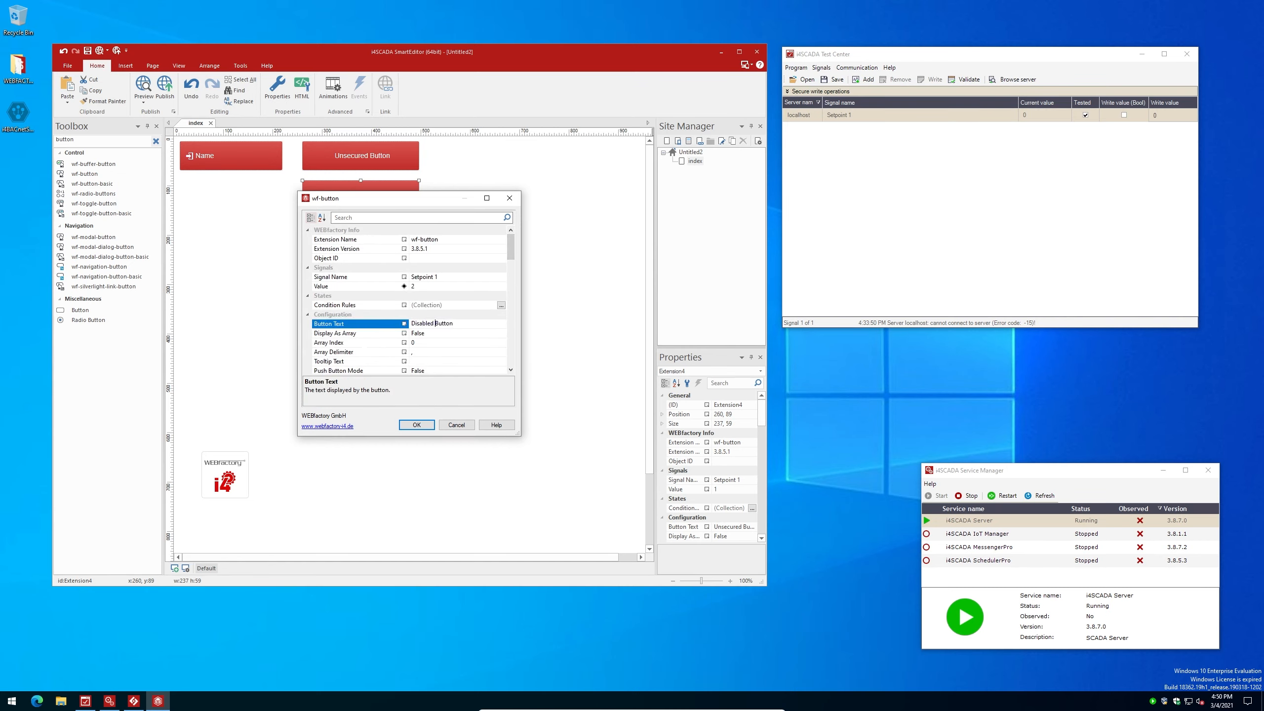
{"action": "left_click", "coordinate": [417, 425]}
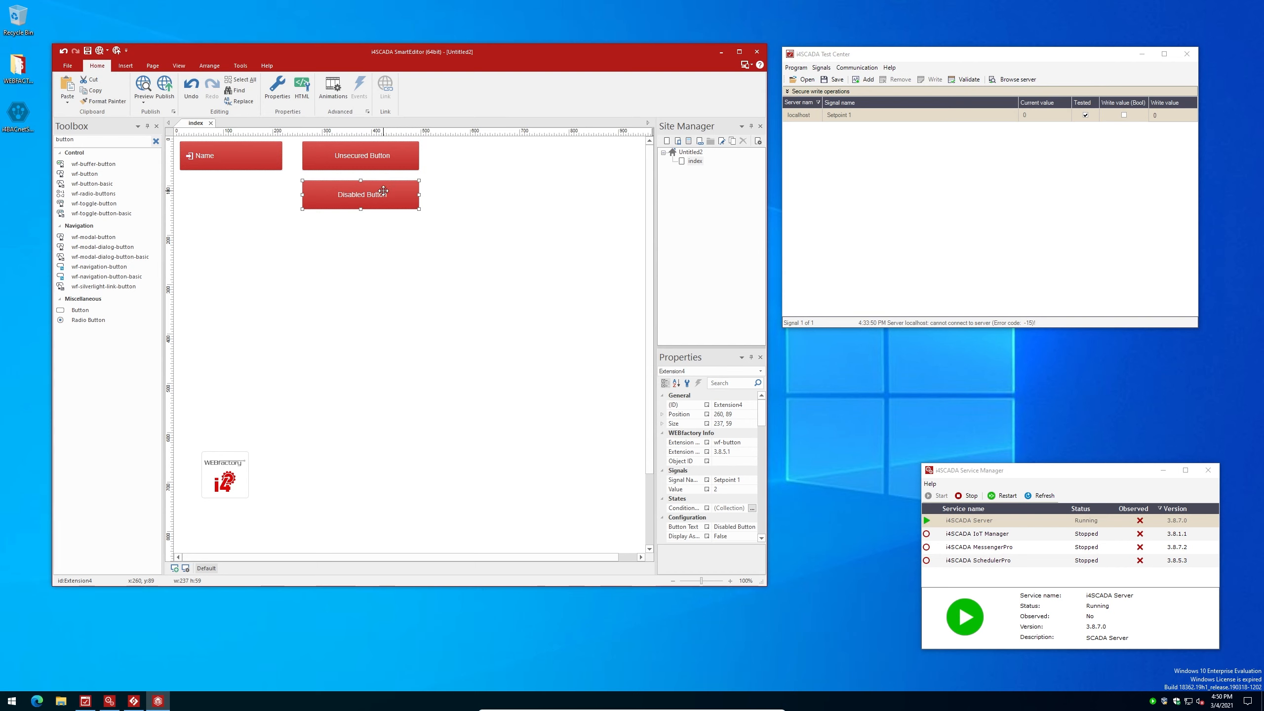
Copy it below as a button writing value 3 that hides for unauthorized users
{"action": "left_click_drag", "start_coordinate": [383, 191], "coordinate": [360, 240]}
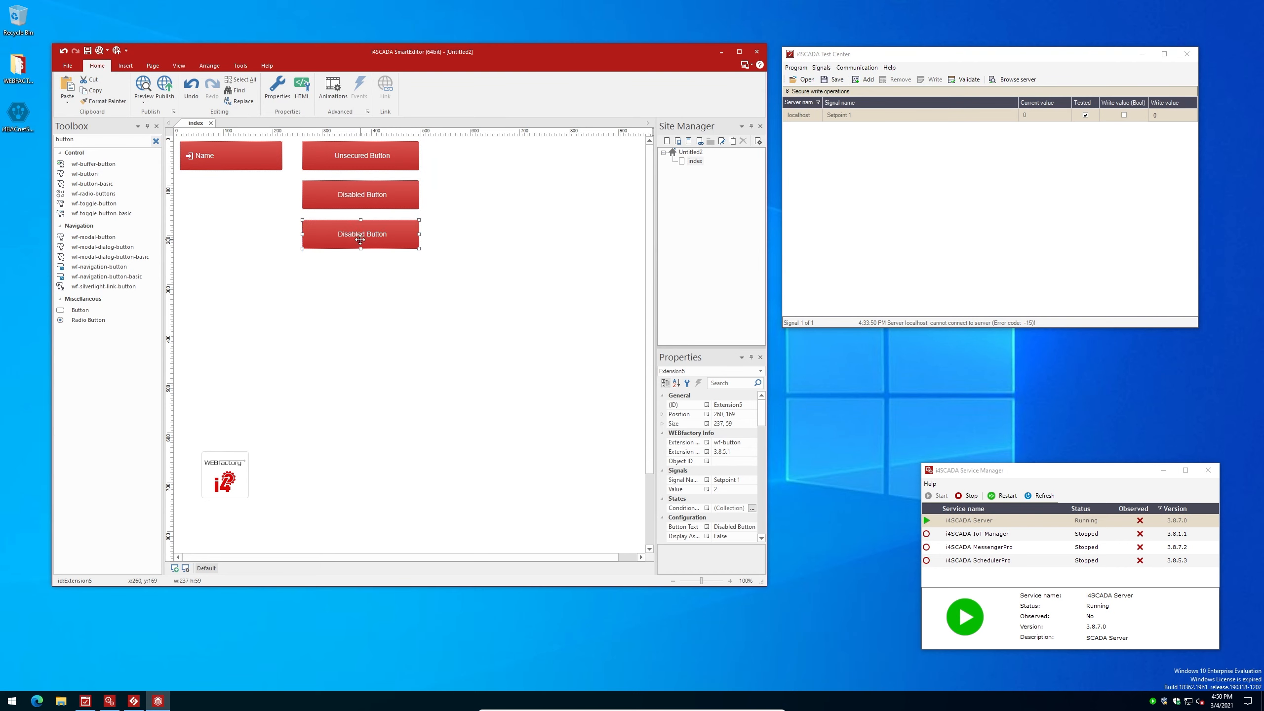
{"action": "double_click", "coordinate": [360, 240]}
{"action": "left_click", "coordinate": [402, 287]}
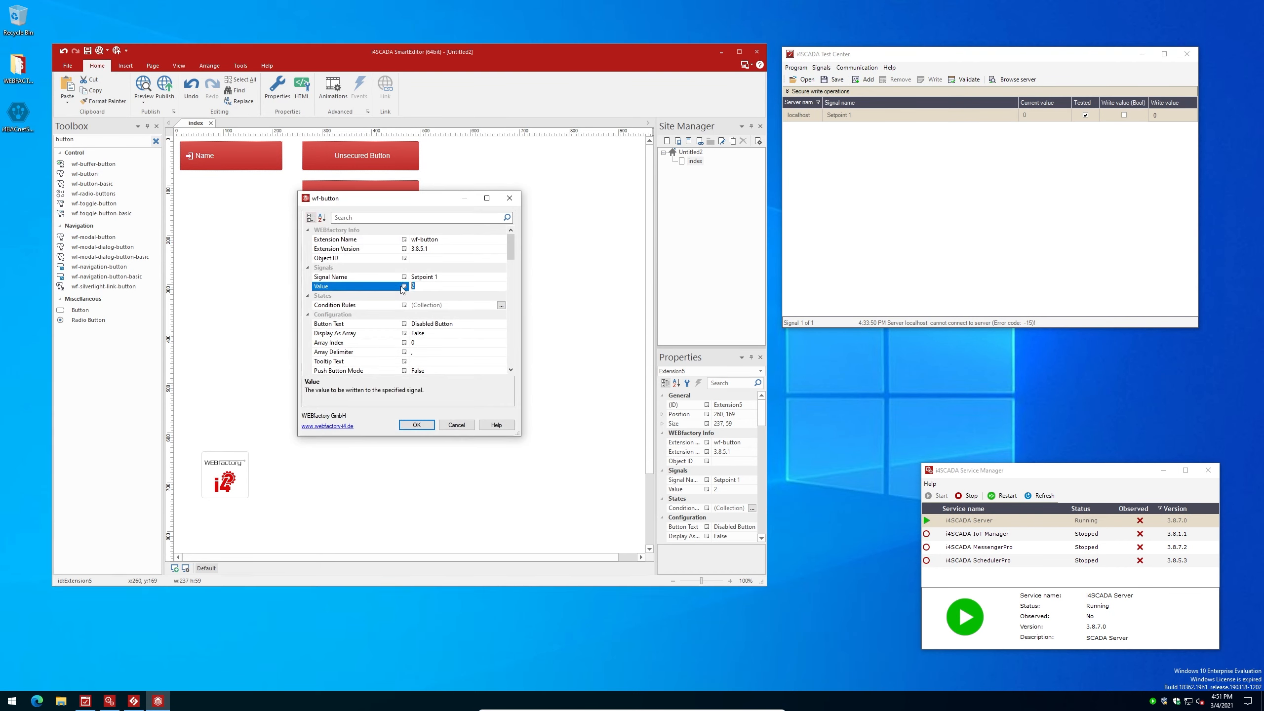
{"action": "left_click_drag", "start_coordinate": [509, 241], "coordinate": [509, 347]}
{"action": "left_click", "coordinate": [502, 280]}
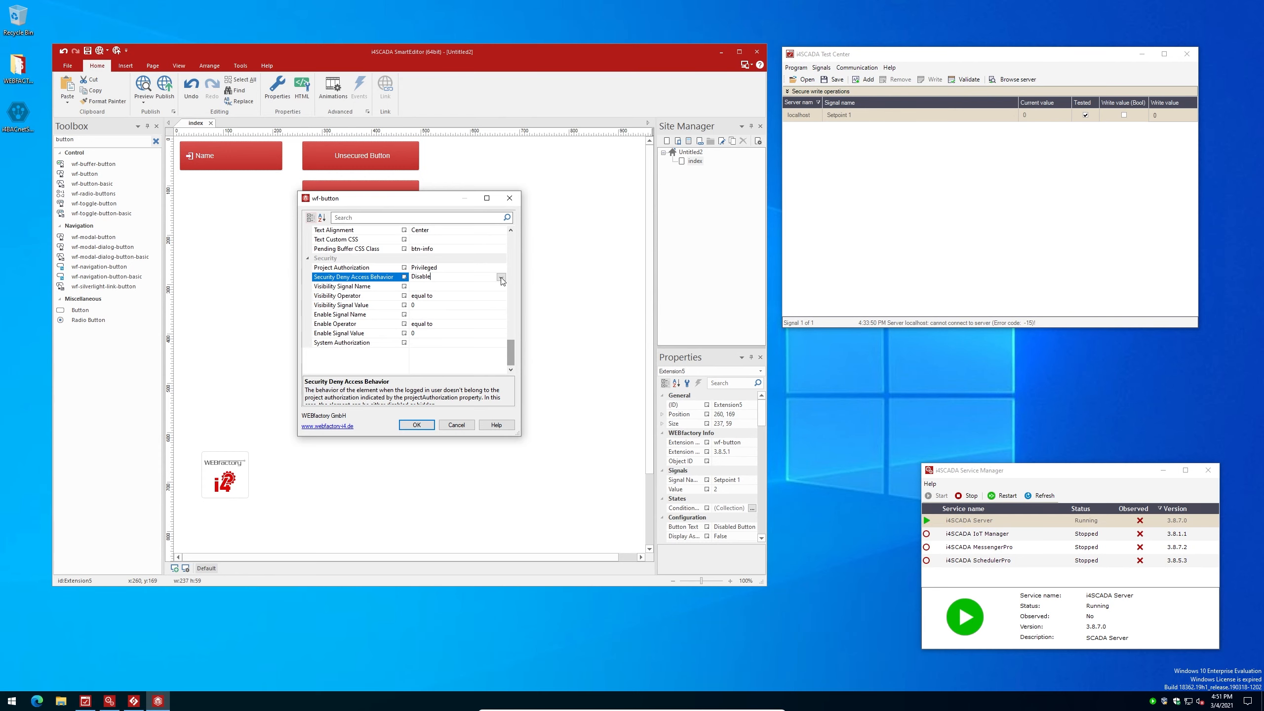
{"action": "left_click", "coordinate": [501, 278]}
{"action": "left_click", "coordinate": [431, 294]}
{"action": "scroll", "coordinate": [456, 338], "scroll_direction": "up", "scroll_amount": 2}
Confirm the Hidden Button settings and publish the site to open in the browser
{"action": "left_click", "coordinate": [431, 424]}
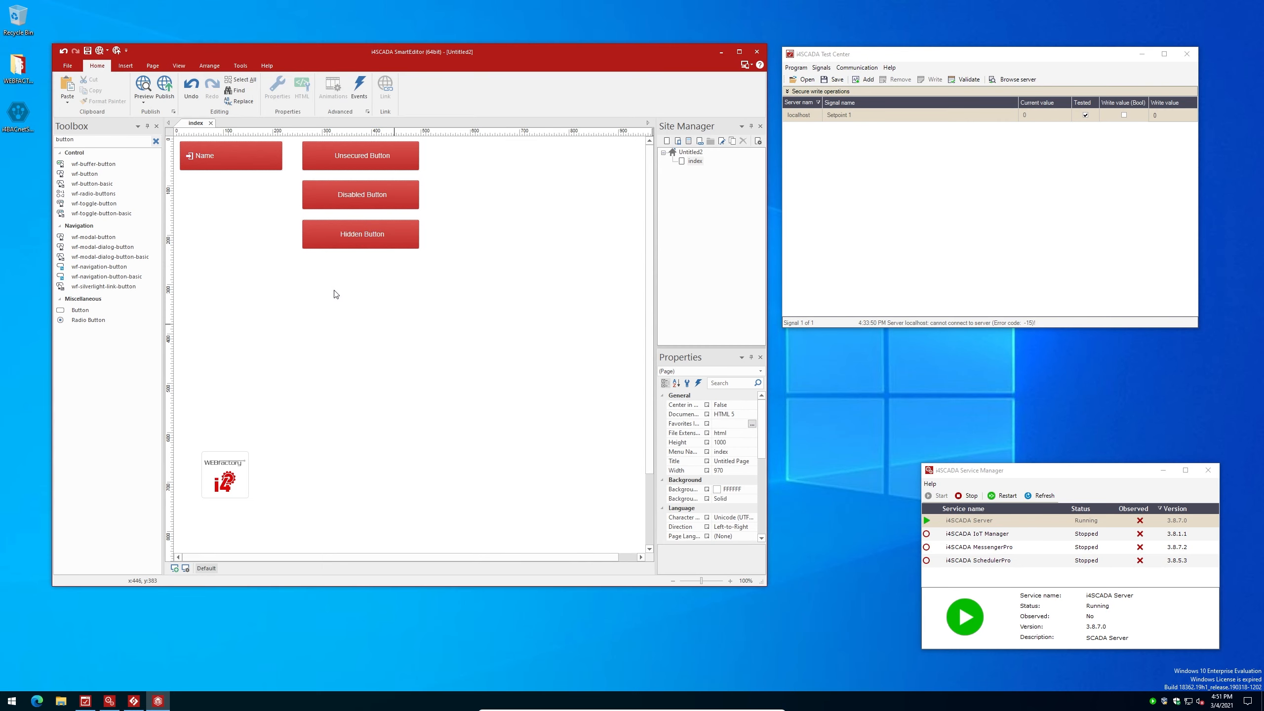
{"action": "left_click", "coordinate": [165, 87]}
{"action": "left_click", "coordinate": [484, 396]}
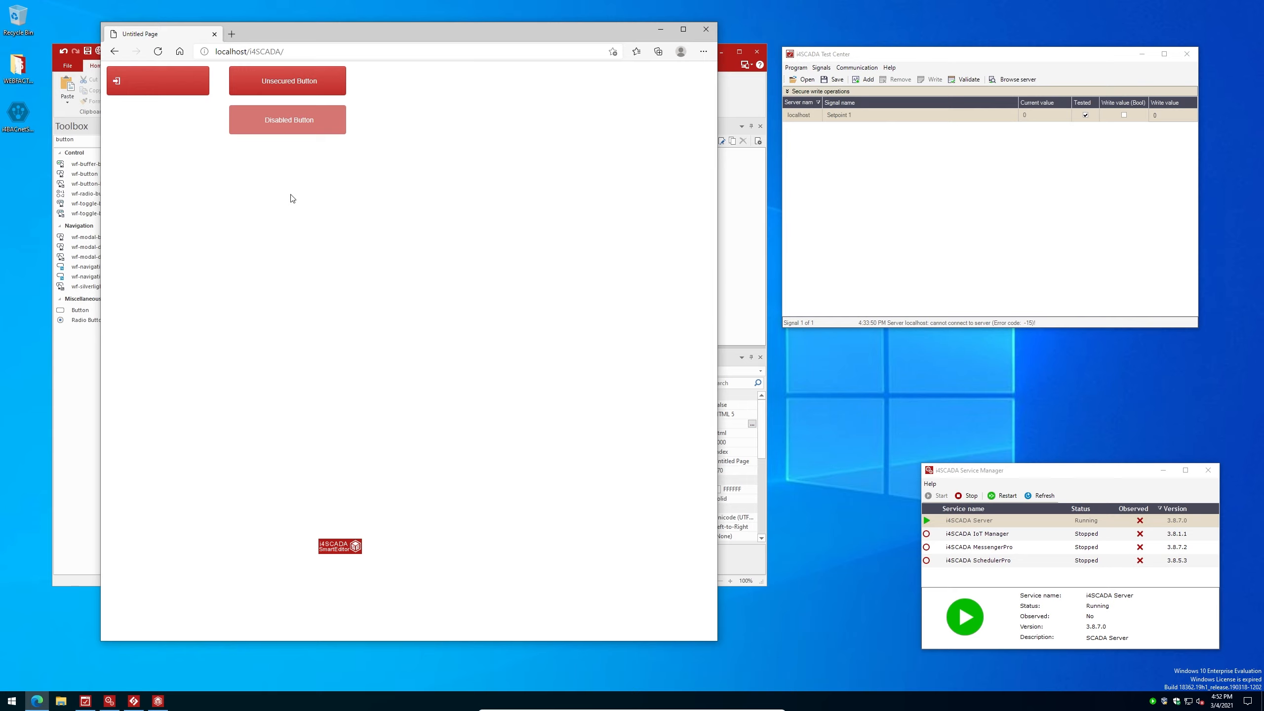
Log in as the first user and press the Unsecured Button to write 1
{"action": "left_click", "coordinate": [164, 82]}
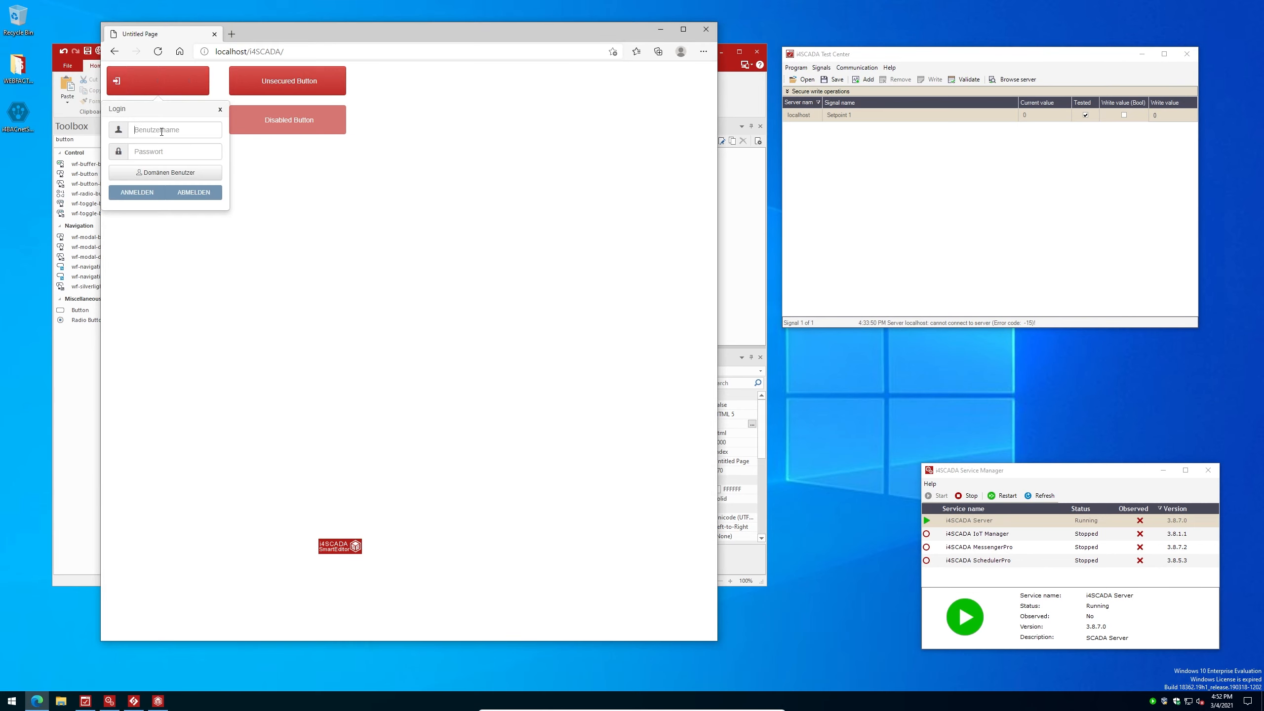
{"action": "left_click", "coordinate": [161, 131]}
{"action": "type", "text": "Dave"}
{"action": "left_click", "coordinate": [162, 154]}
{"action": "type", "text": "•••"}
{"action": "left_click", "coordinate": [139, 196]}
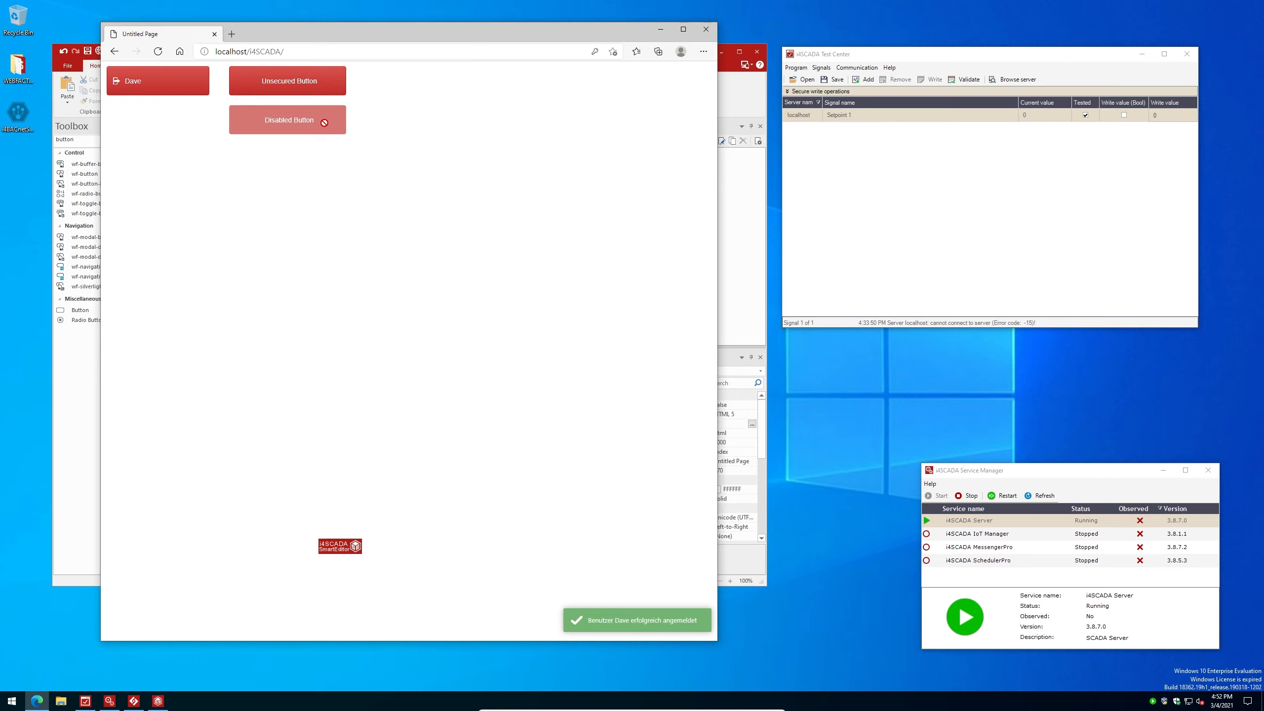
{"action": "left_click", "coordinate": [324, 82]}
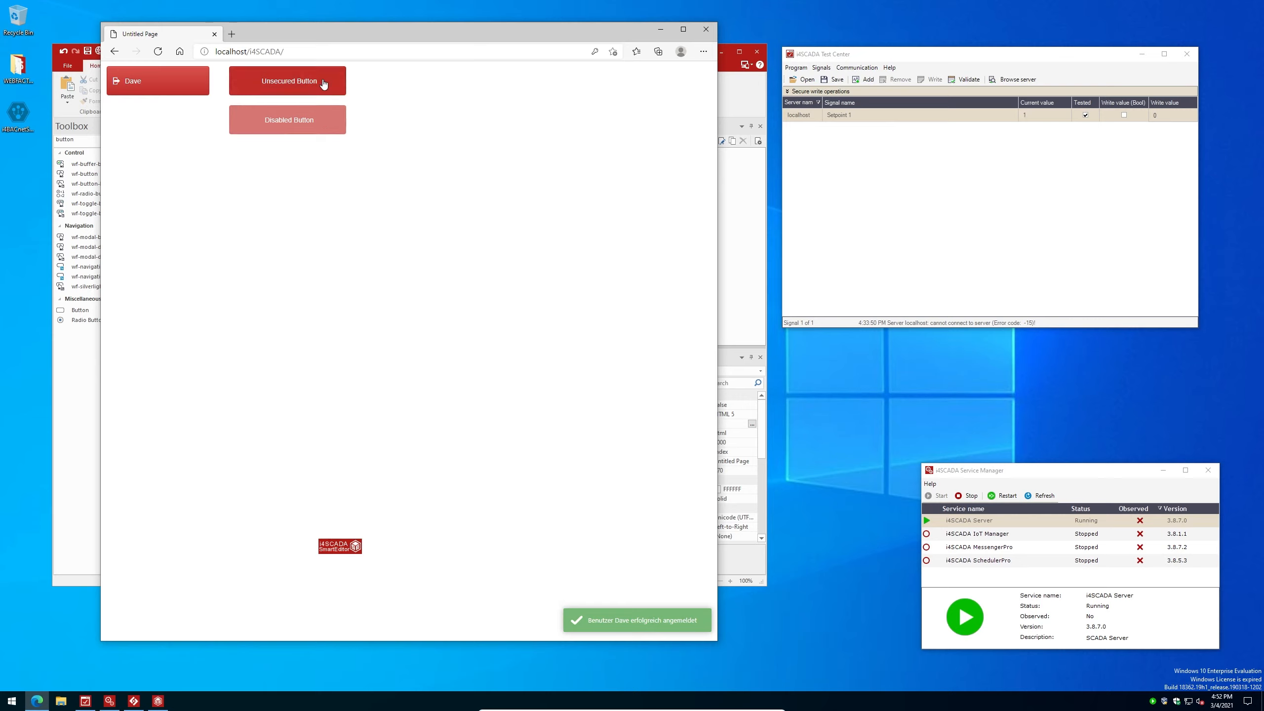
Log the first user out and enter the second user's name and password
{"action": "left_click", "coordinate": [324, 83]}
{"action": "left_click", "coordinate": [158, 81]}
{"action": "left_click", "coordinate": [158, 81]}
{"action": "left_click", "coordinate": [170, 129]}
{"action": "type", "text": "Donna"}
{"action": "key", "text": "Tab"}
{"action": "type", "text": "••"}
Sign in, press Unsecured, Disabled and Hidden buttons to write 1, 2, 3, then sign out
{"action": "left_click", "coordinate": [147, 194]}
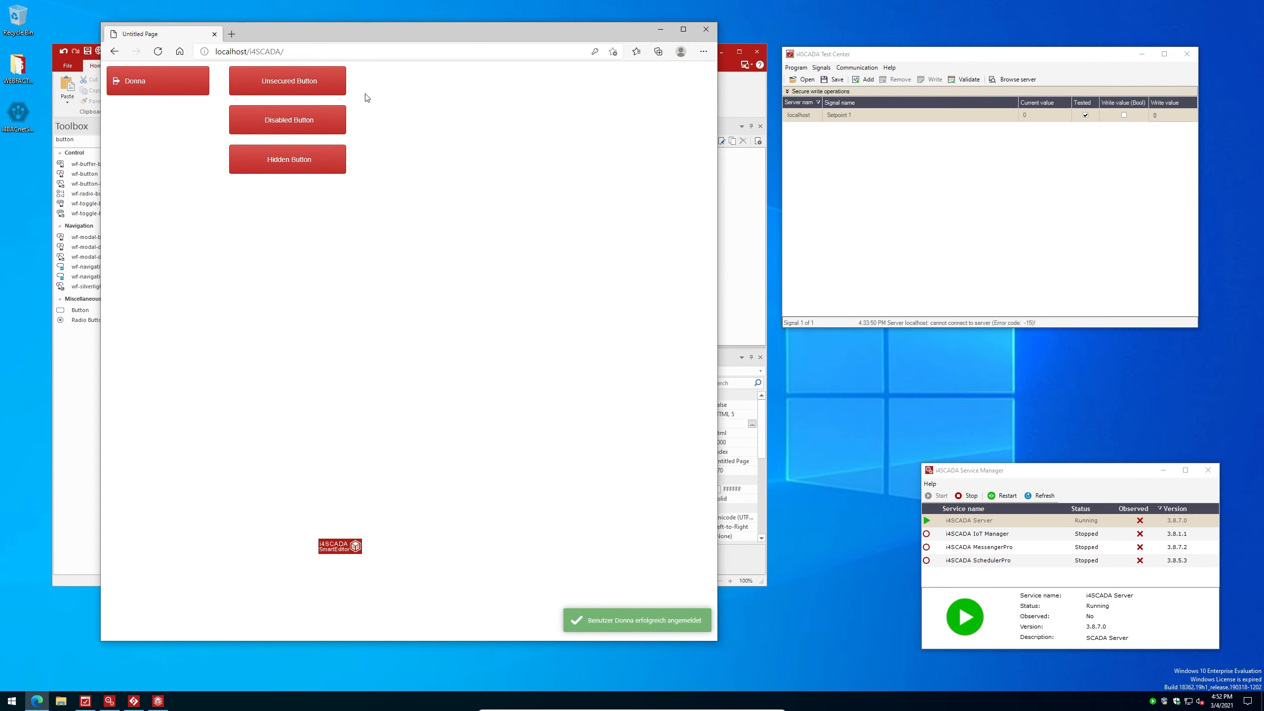
{"action": "left_click", "coordinate": [338, 99]}
{"action": "left_click", "coordinate": [308, 123]}
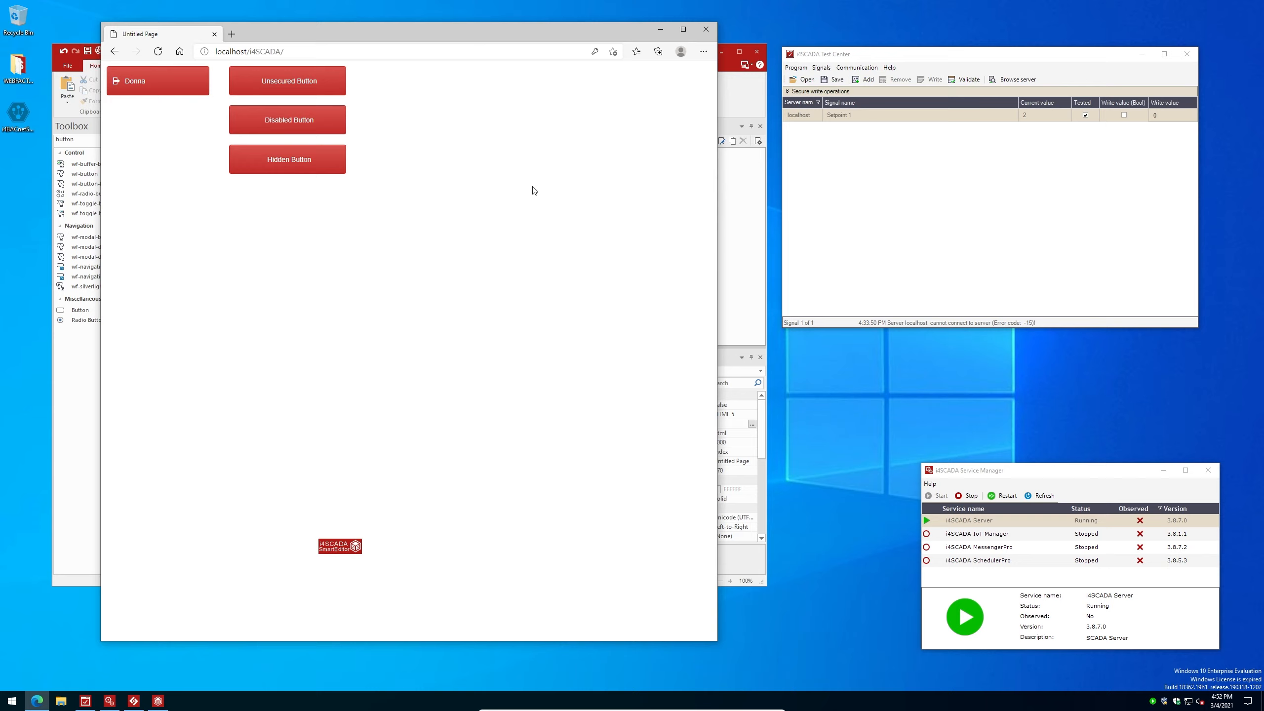
{"action": "left_click", "coordinate": [304, 166]}
{"action": "left_click", "coordinate": [164, 88]}
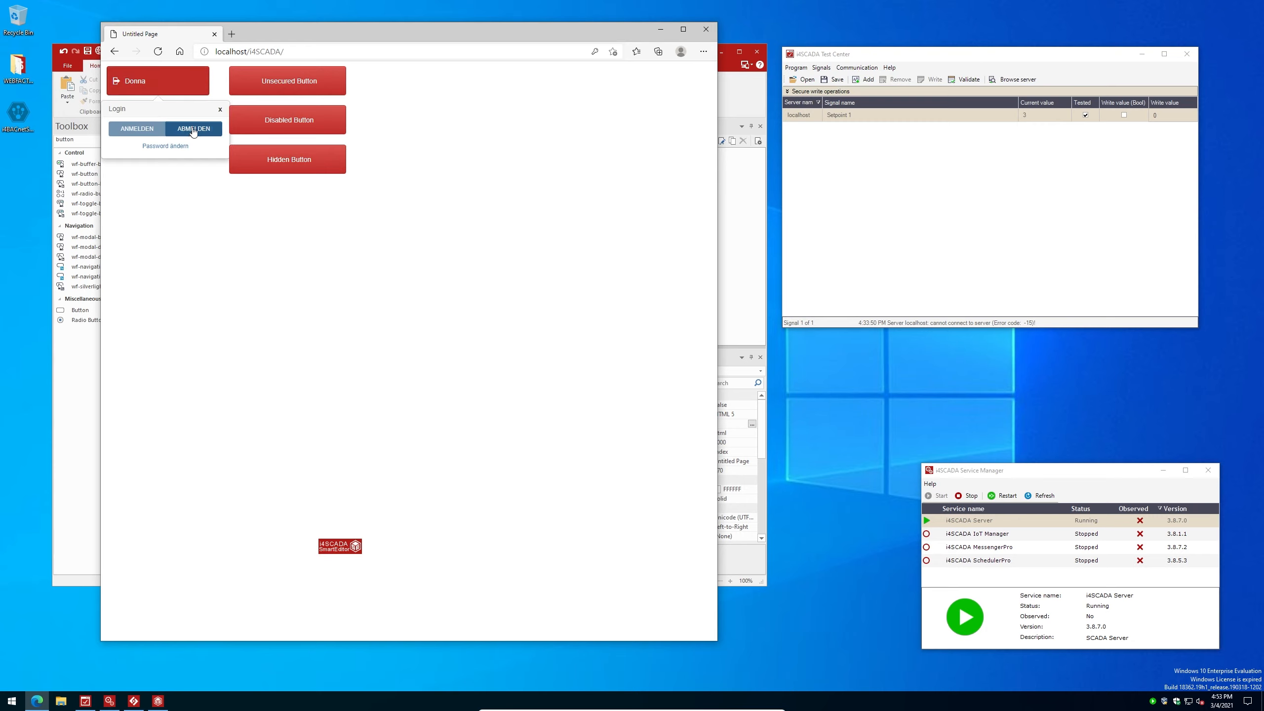
{"action": "left_click", "coordinate": [194, 131]}
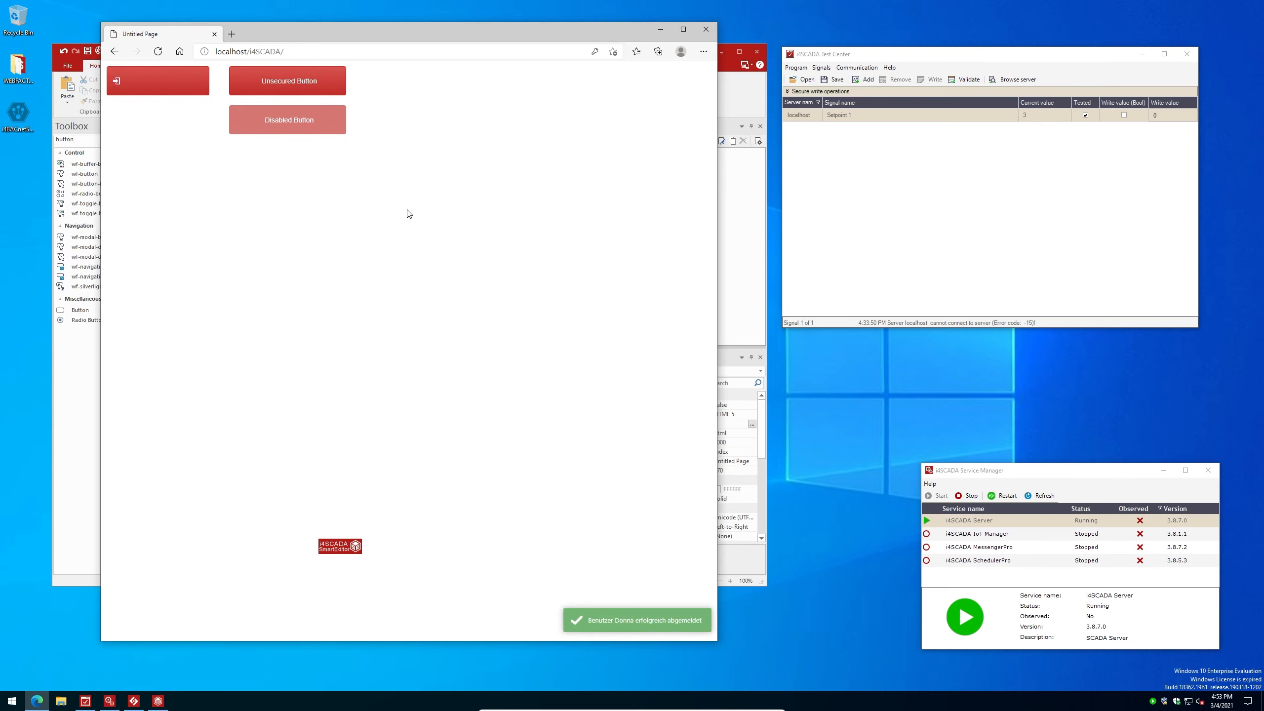